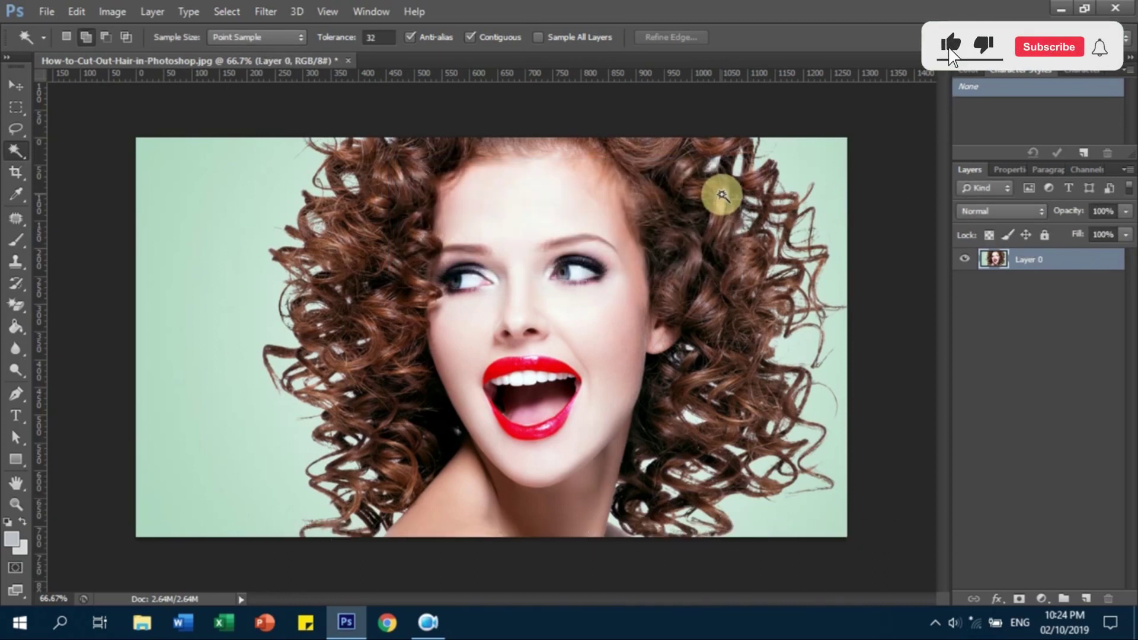
- Hide the Green and Red channels so only Blue shows, and duplicate the Blue channel
{"action": "left_click", "coordinate": [1080, 169]}
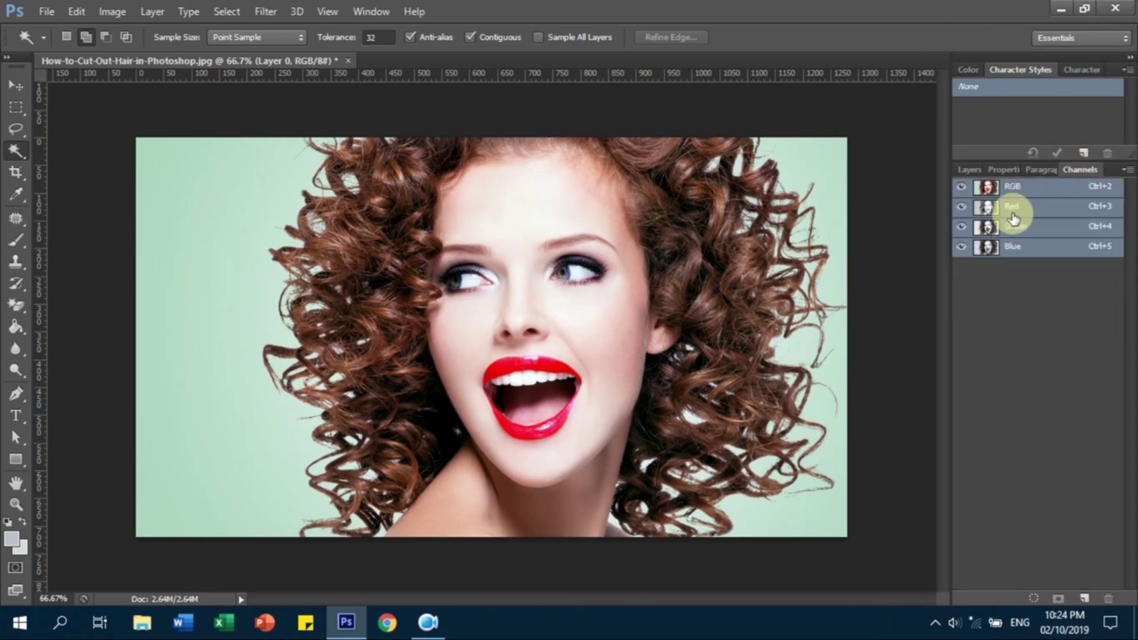
{"action": "left_click", "coordinate": [960, 227]}
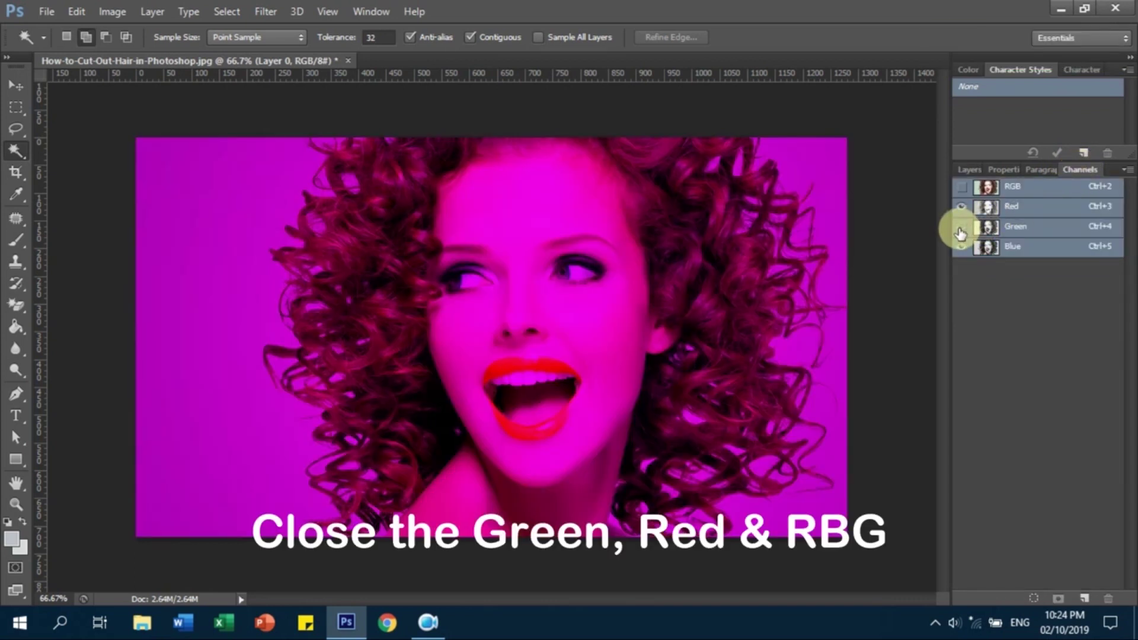
{"action": "left_click", "coordinate": [961, 208]}
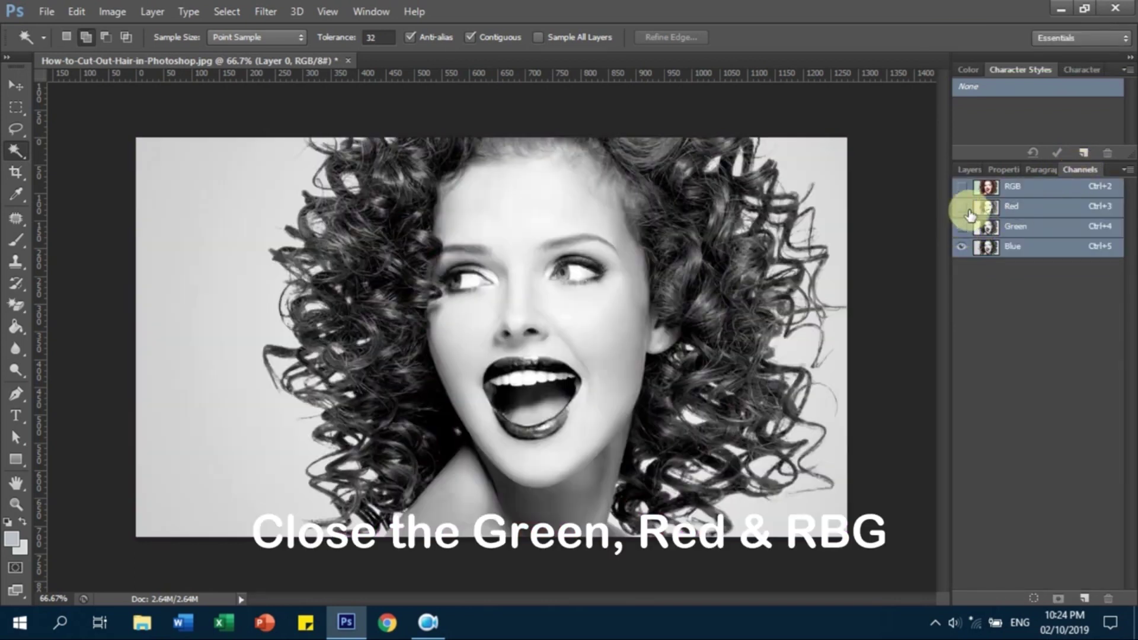
{"action": "left_click", "coordinate": [1042, 246]}
{"action": "left_click_drag", "start_coordinate": [1092, 244], "coordinate": [1087, 600]}
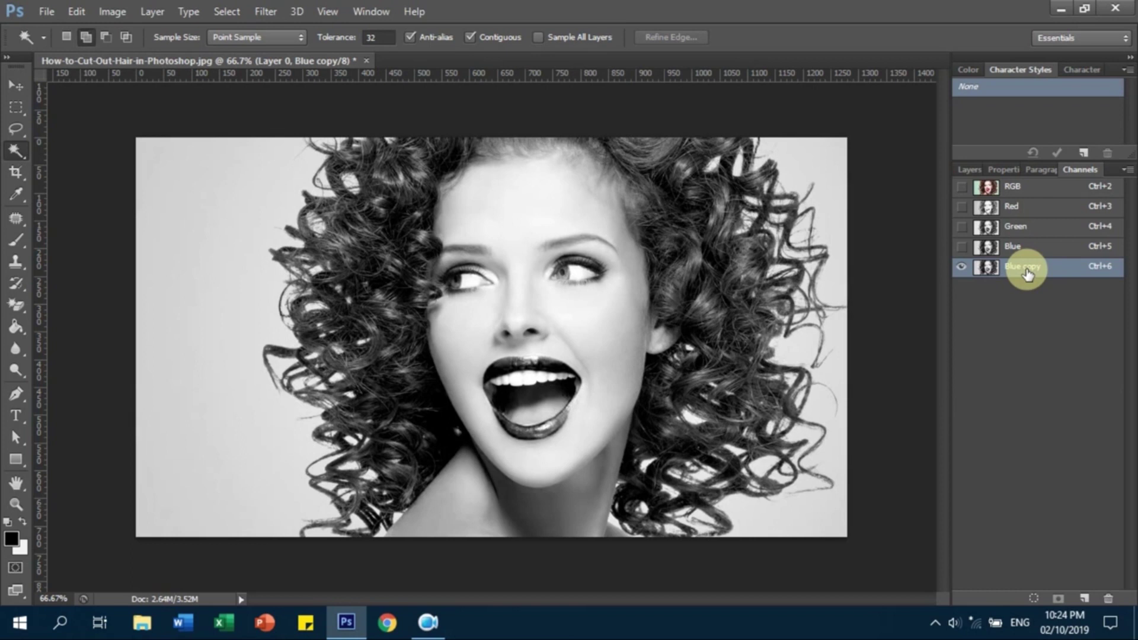
- Darken the Blue copy channel with Levels, setting the midtone input to 0.48 and raising the black input level
{"action": "left_click", "coordinate": [113, 12]}
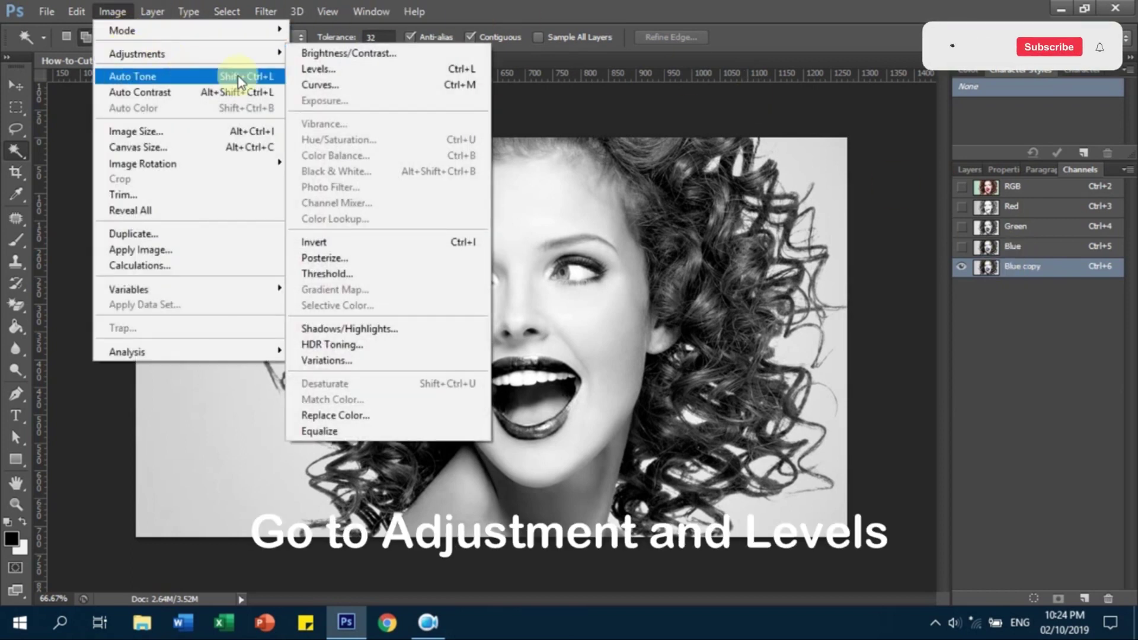
{"action": "left_click", "coordinate": [322, 74]}
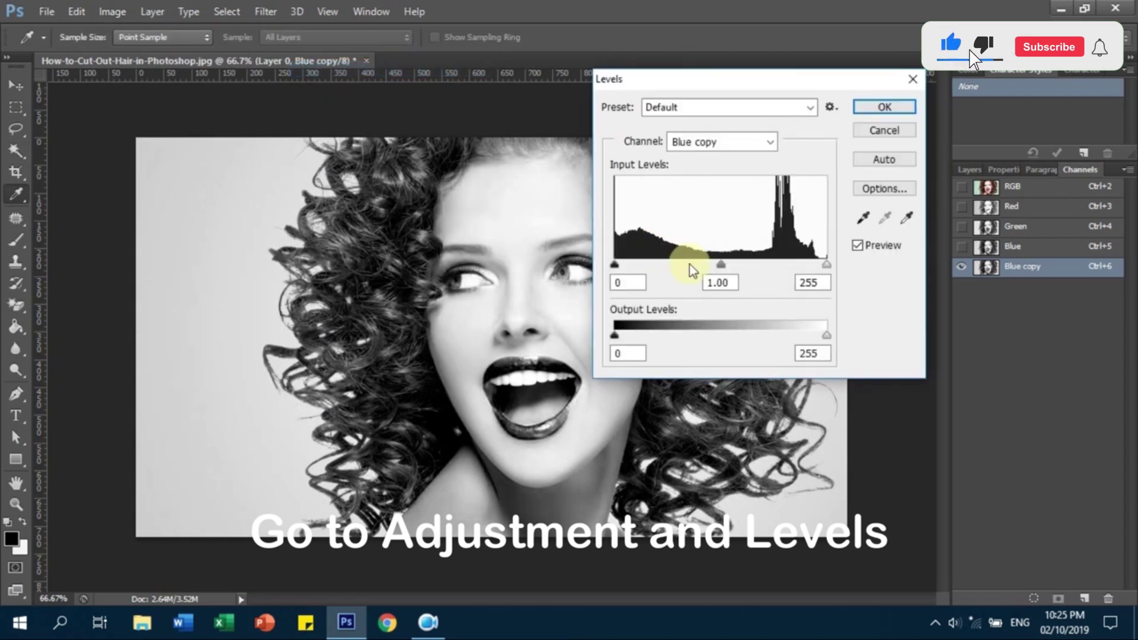
{"action": "left_click_drag", "start_coordinate": [719, 262], "coordinate": [765, 267]}
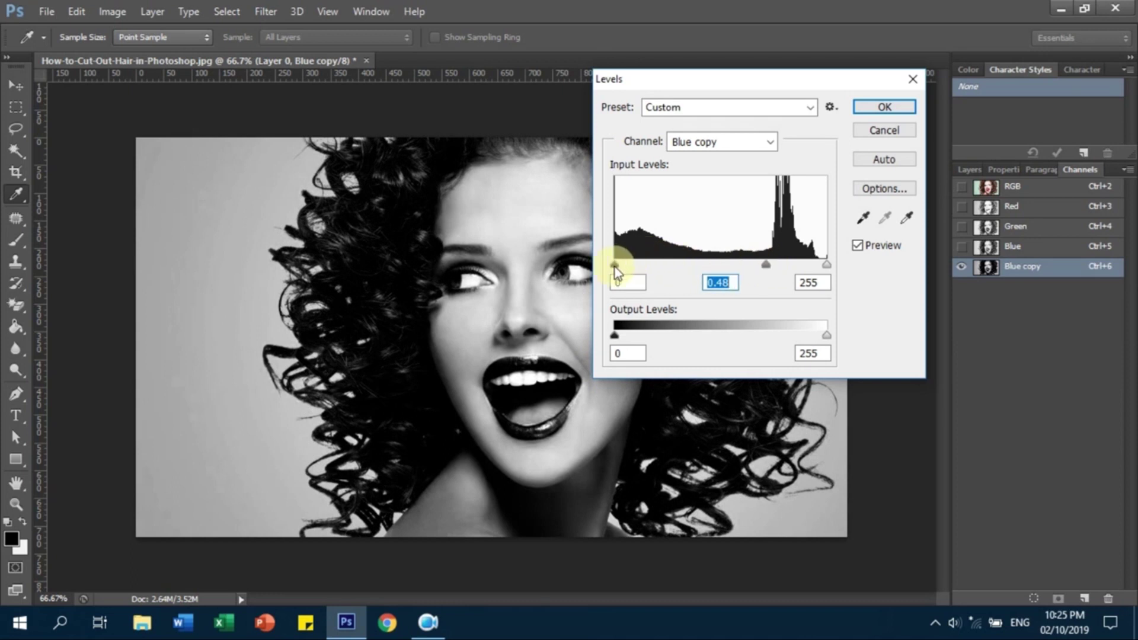
{"action": "left_click_drag", "start_coordinate": [636, 269], "coordinate": [645, 271]}
{"action": "left_click", "coordinate": [885, 108]}
{"action": "key", "text": "w"}
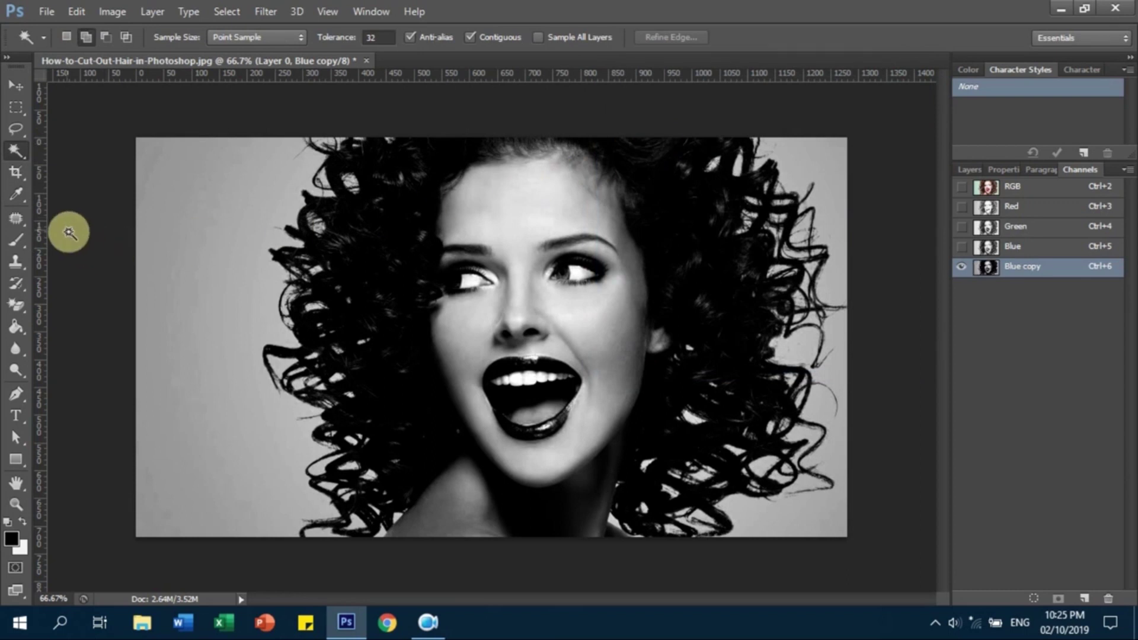
- Paint the woman's face, neck and shoulders solid black on the Blue copy channel with the Brush tool, using colour 000000
{"action": "left_click_drag", "start_coordinate": [19, 232], "coordinate": [84, 243]}
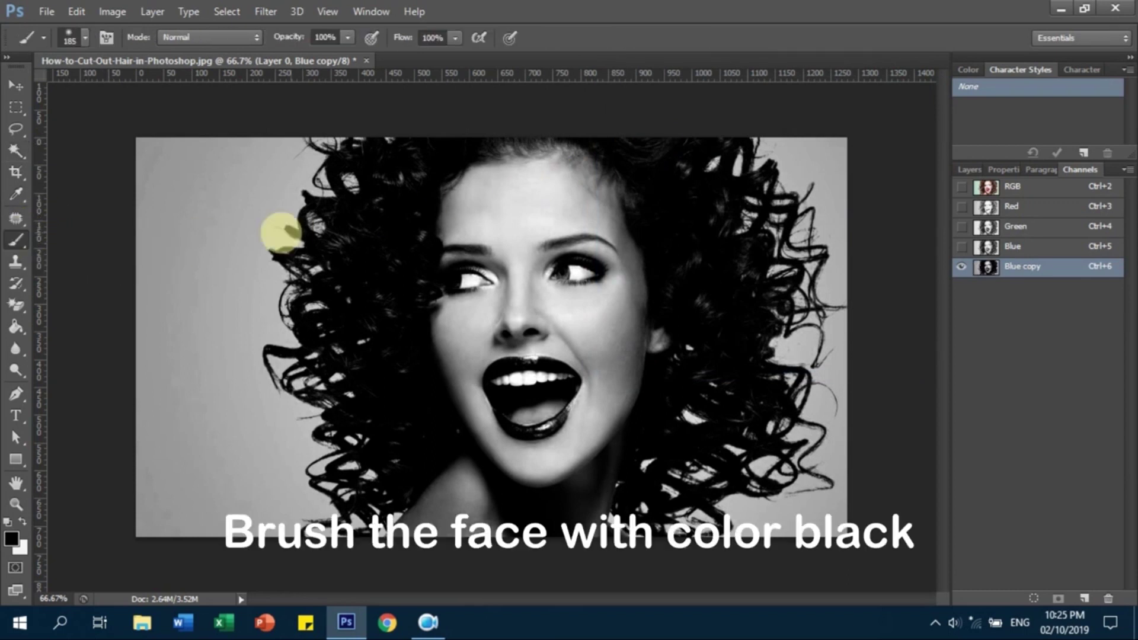
{"action": "left_click", "coordinate": [11, 538]}
{"action": "left_click", "coordinate": [681, 474]}
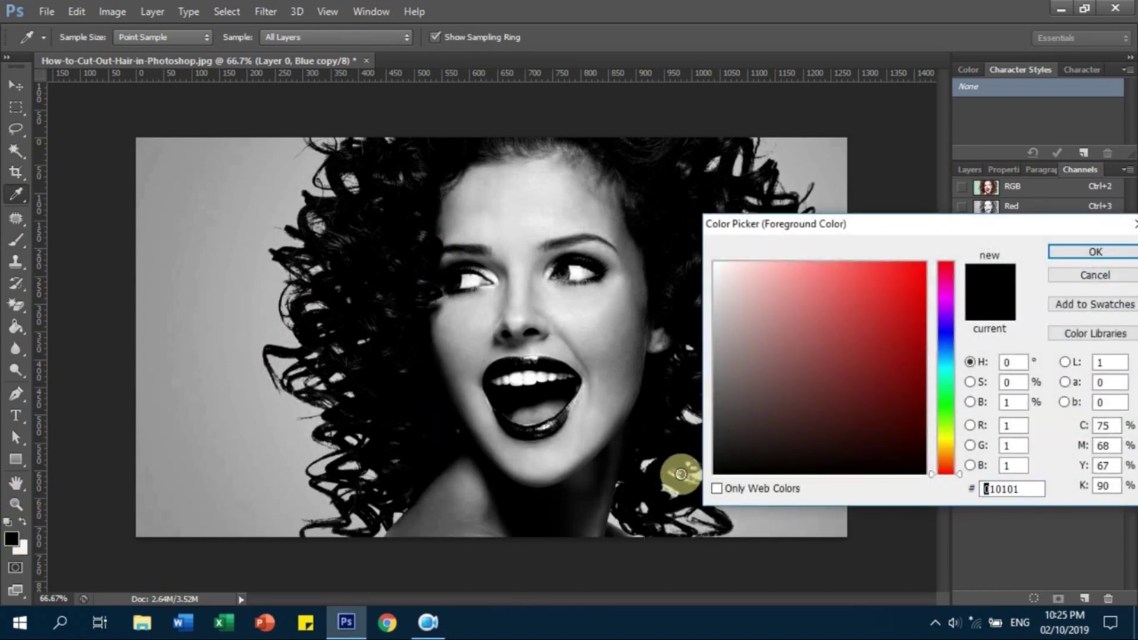
{"action": "left_click", "coordinate": [1076, 251]}
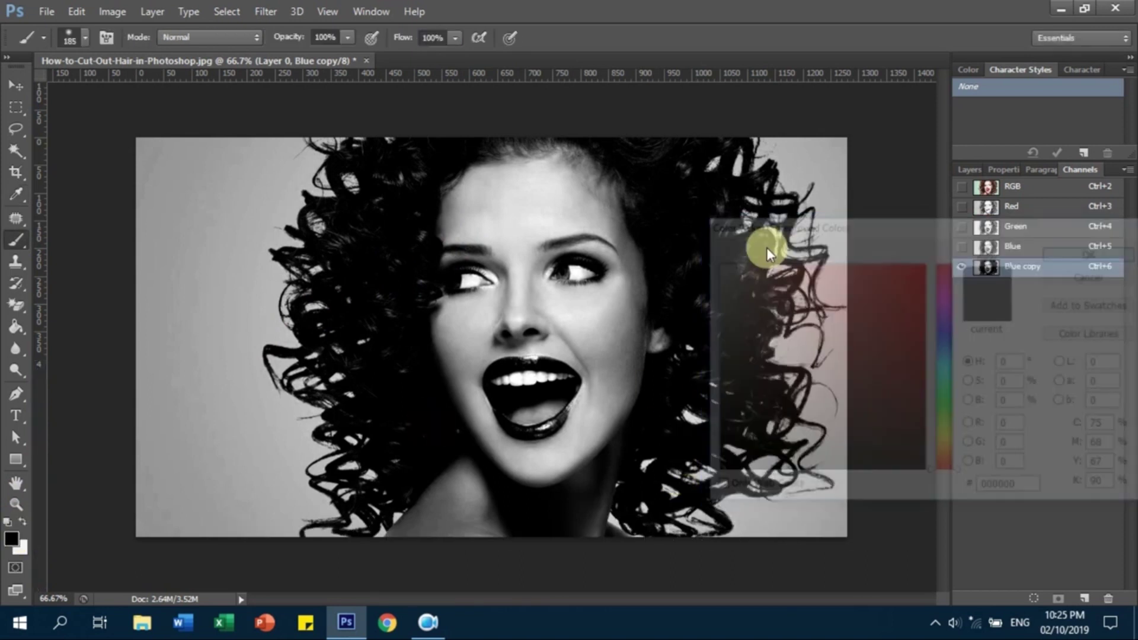
{"action": "mouse_move", "coordinate": [501, 186]}
{"action": "left_mouse_down"}
{"action": "mouse_move", "coordinate": [541, 180]}
{"action": "mouse_move", "coordinate": [558, 201]}
{"action": "mouse_move", "coordinate": [563, 185]}
{"action": "mouse_move", "coordinate": [584, 189]}
{"action": "mouse_move", "coordinate": [592, 322]}
{"action": "mouse_move", "coordinate": [615, 282]}
{"action": "mouse_move", "coordinate": [604, 391]}
{"action": "mouse_move", "coordinate": [525, 452]}
{"action": "mouse_move", "coordinate": [467, 192]}
{"action": "mouse_move", "coordinate": [447, 203]}
{"action": "mouse_move", "coordinate": [526, 286]}
{"action": "mouse_move", "coordinate": [554, 393]}
{"action": "mouse_move", "coordinate": [491, 311]}
{"action": "mouse_move", "coordinate": [455, 330]}
{"action": "mouse_move", "coordinate": [528, 462]}
{"action": "mouse_move", "coordinate": [622, 328]}
{"action": "mouse_move", "coordinate": [630, 340]}
{"action": "mouse_move", "coordinate": [610, 338]}
{"action": "left_mouse_up"}
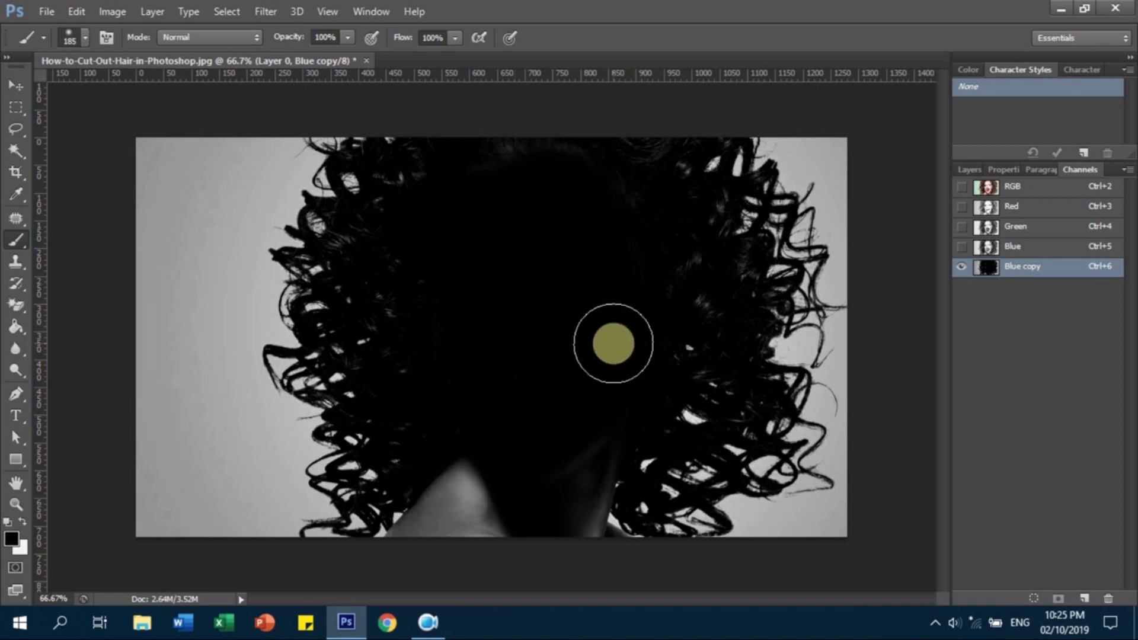
{"action": "key", "text": "ctrl+0"}
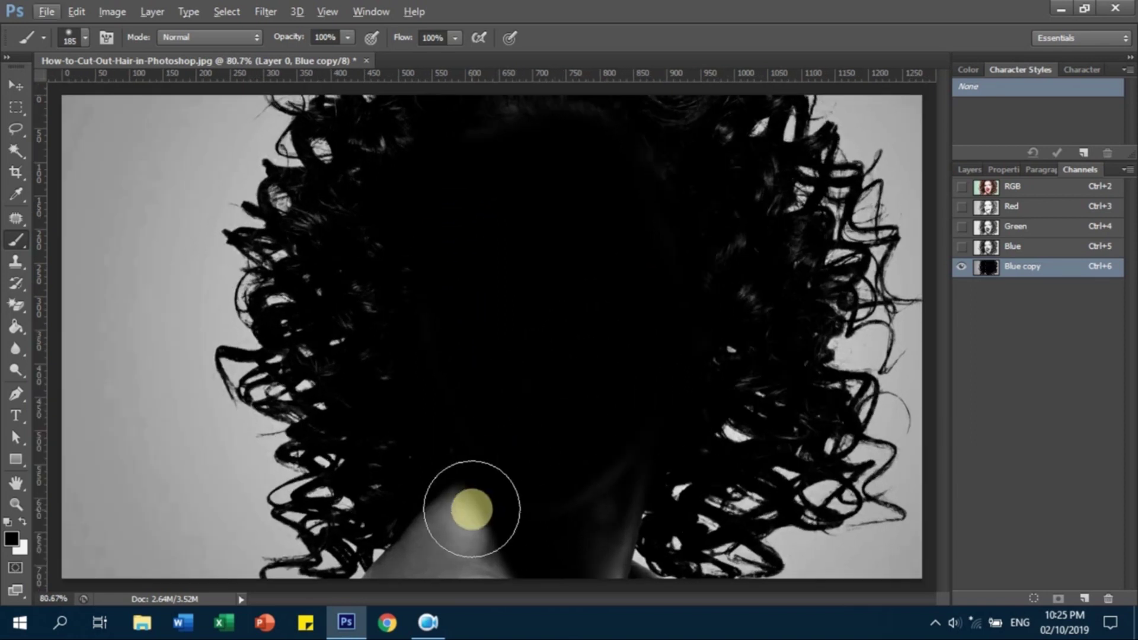
{"action": "mouse_move", "coordinate": [451, 576]}
{"action": "left_mouse_down"}
{"action": "mouse_move", "coordinate": [492, 495]}
{"action": "mouse_move", "coordinate": [505, 511]}
{"action": "mouse_move", "coordinate": [415, 599]}
{"action": "mouse_move", "coordinate": [463, 554]}
{"action": "mouse_move", "coordinate": [561, 595]}
{"action": "mouse_move", "coordinate": [597, 514]}
{"action": "mouse_move", "coordinate": [583, 595]}
{"action": "left_mouse_up"}
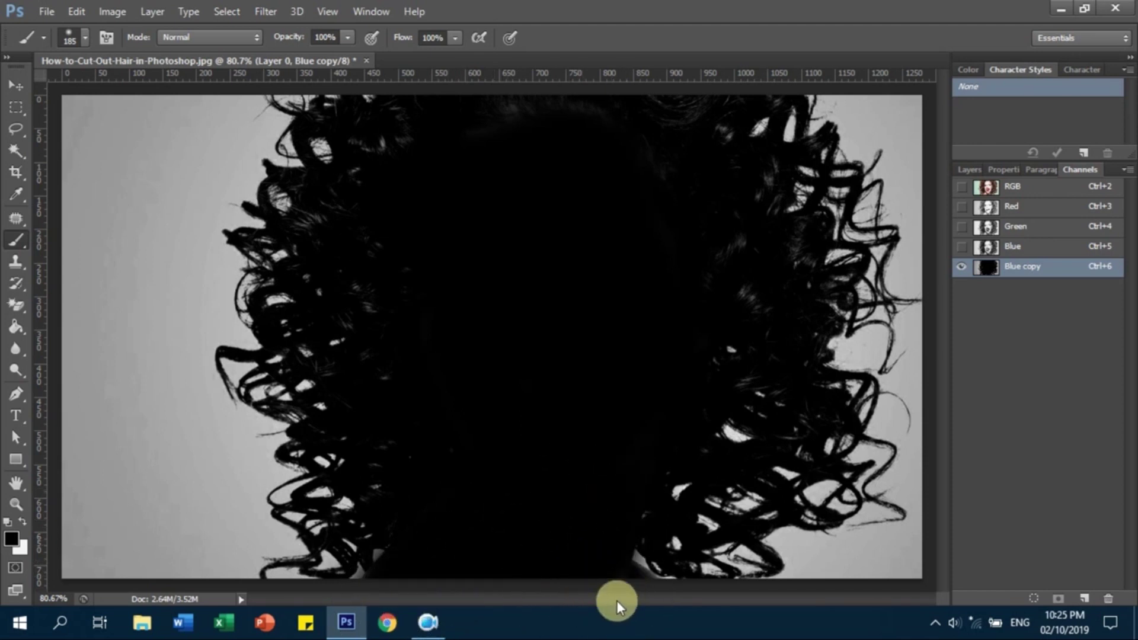
{"action": "scroll", "coordinate": [583, 510], "scroll_direction": "down", "scroll_amount": 2}
{"action": "scroll", "coordinate": [586, 507], "scroll_direction": "up", "scroll_amount": 1}
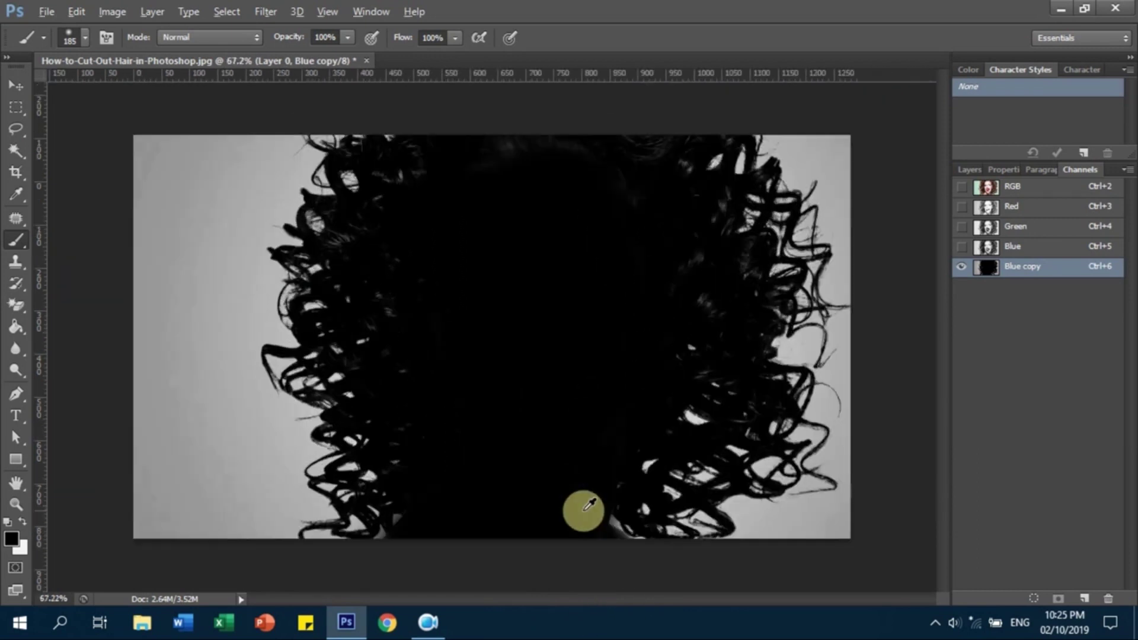
{"action": "scroll", "coordinate": [584, 510], "scroll_direction": "up", "scroll_amount": 3}
{"action": "scroll", "coordinate": [593, 453], "scroll_direction": "down", "scroll_amount": 3}
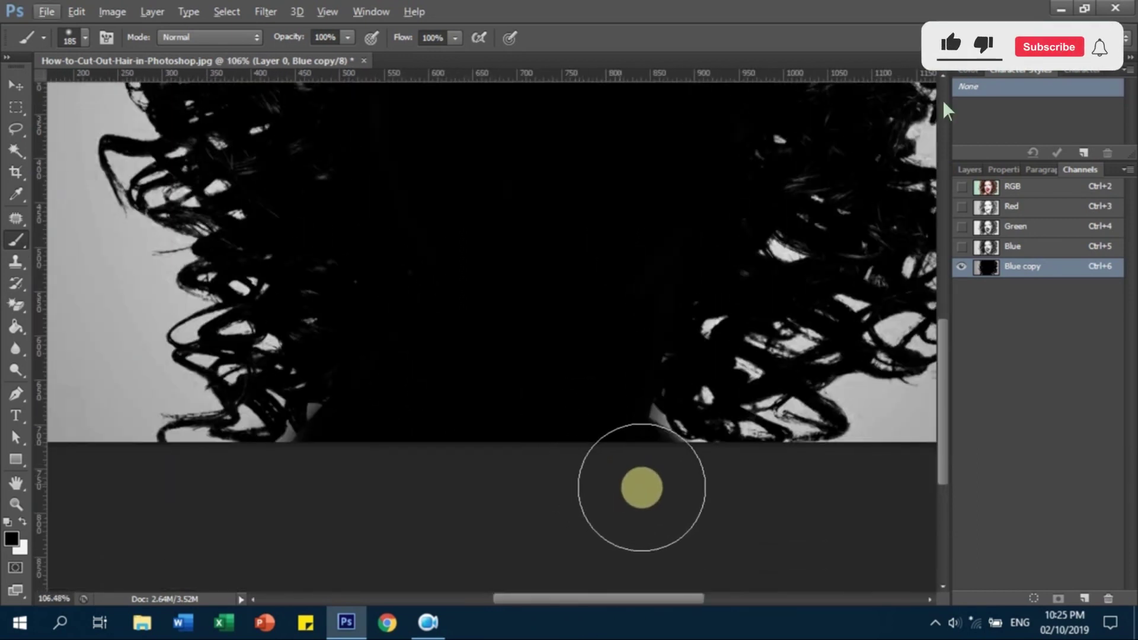
{"action": "scroll", "coordinate": [569, 457], "scroll_direction": "down", "scroll_amount": 3}
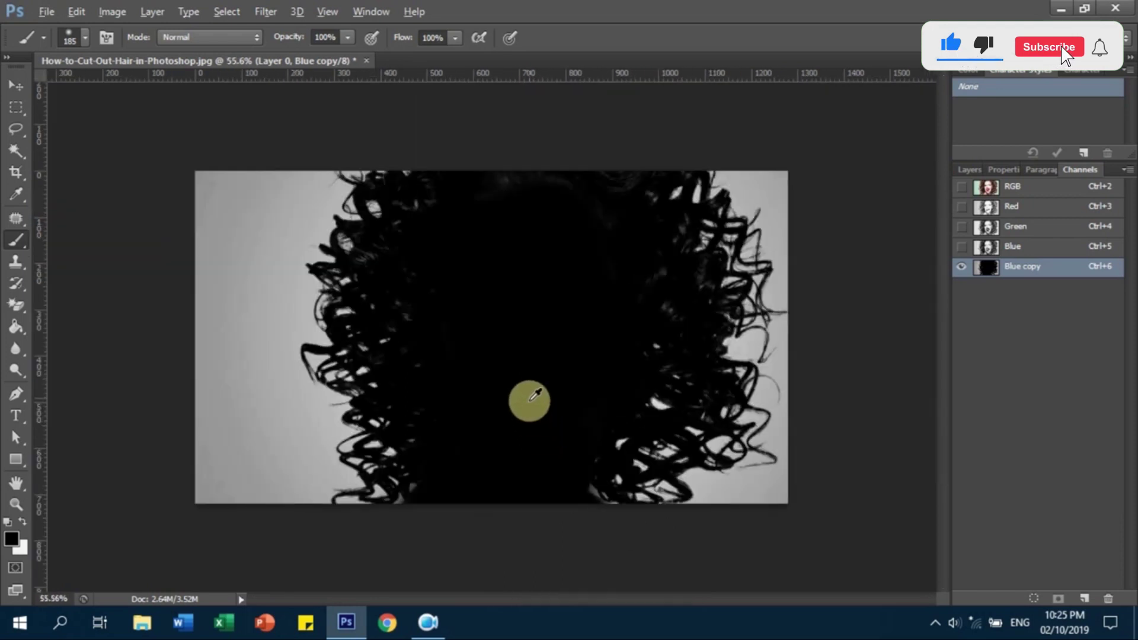
{"action": "scroll", "coordinate": [535, 394], "scroll_direction": "down", "scroll_amount": 1}
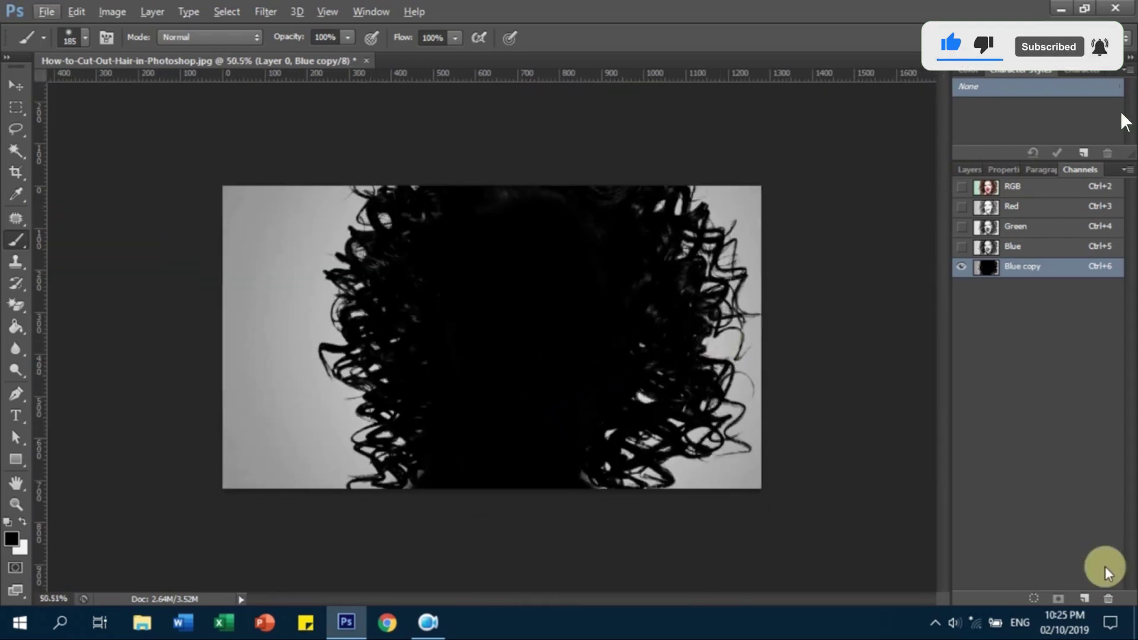
- Load the Blue copy channel as a selection, delete that background area from Layer 0 and deselect
{"action": "left_click", "coordinate": [1032, 599]}
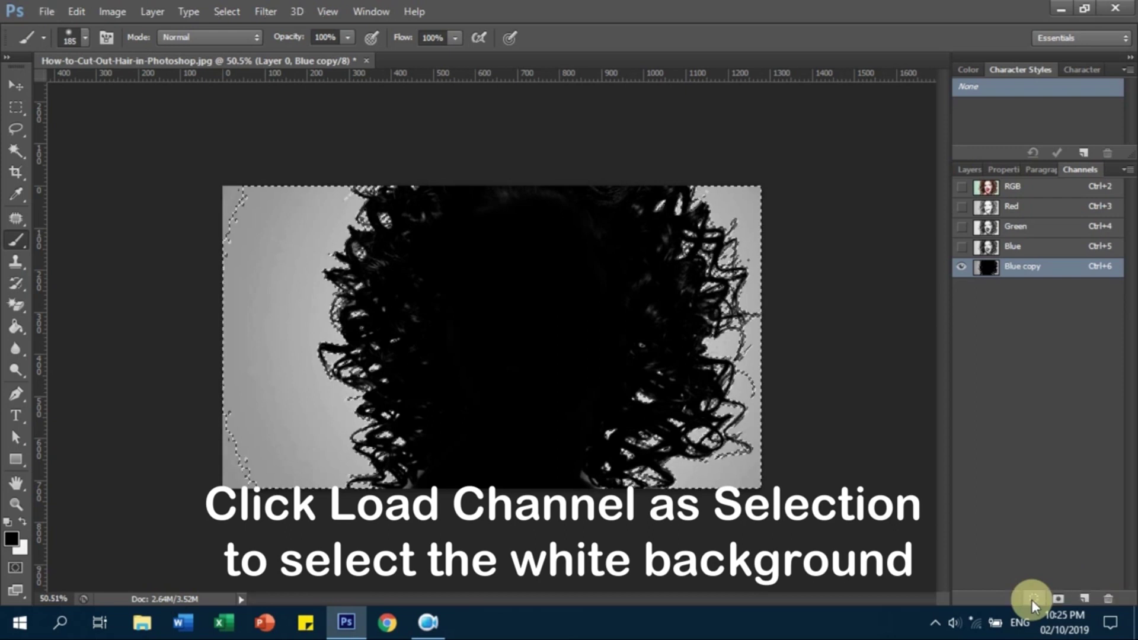
{"action": "left_click", "coordinate": [963, 170]}
{"action": "left_click", "coordinate": [1034, 261]}
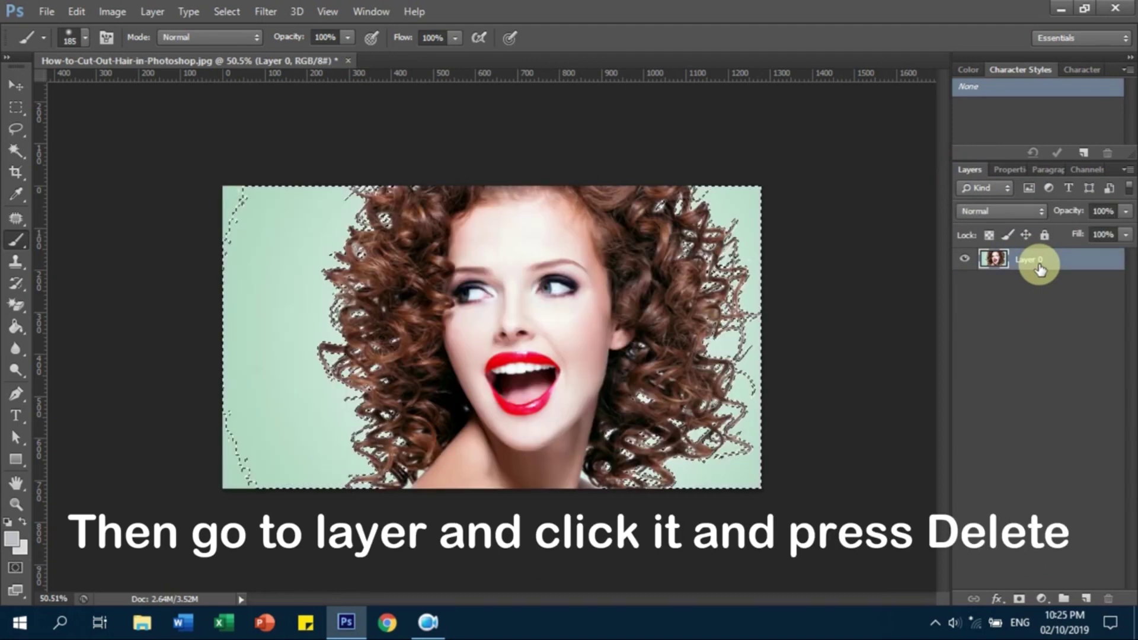
{"action": "key", "text": "Delete"}
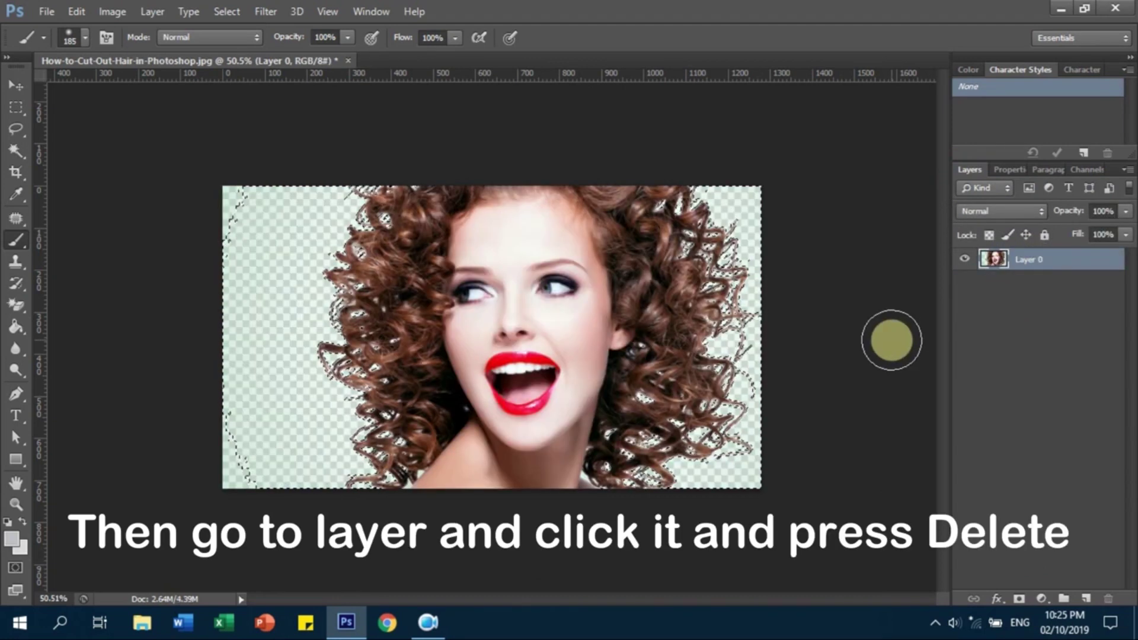
{"action": "left_click", "coordinate": [236, 11]}
{"action": "left_click", "coordinate": [240, 47]}
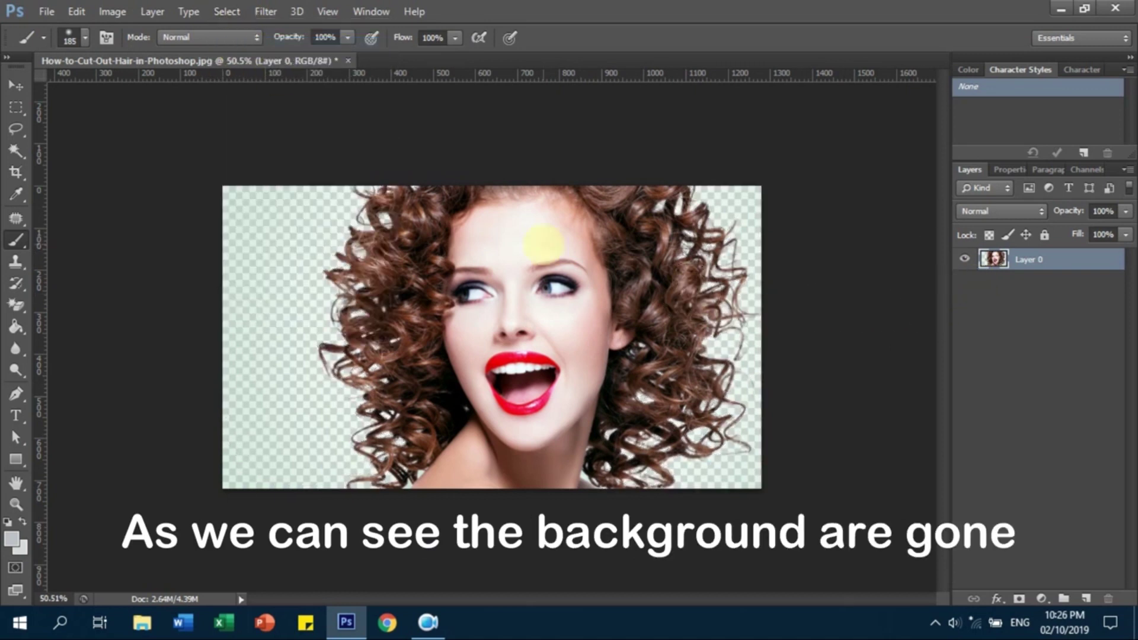
- Select the remaining background on both sides of the hair with the Magic Wand, and invert the selection to the model
{"action": "left_click_drag", "start_coordinate": [13, 158], "coordinate": [69, 162]}
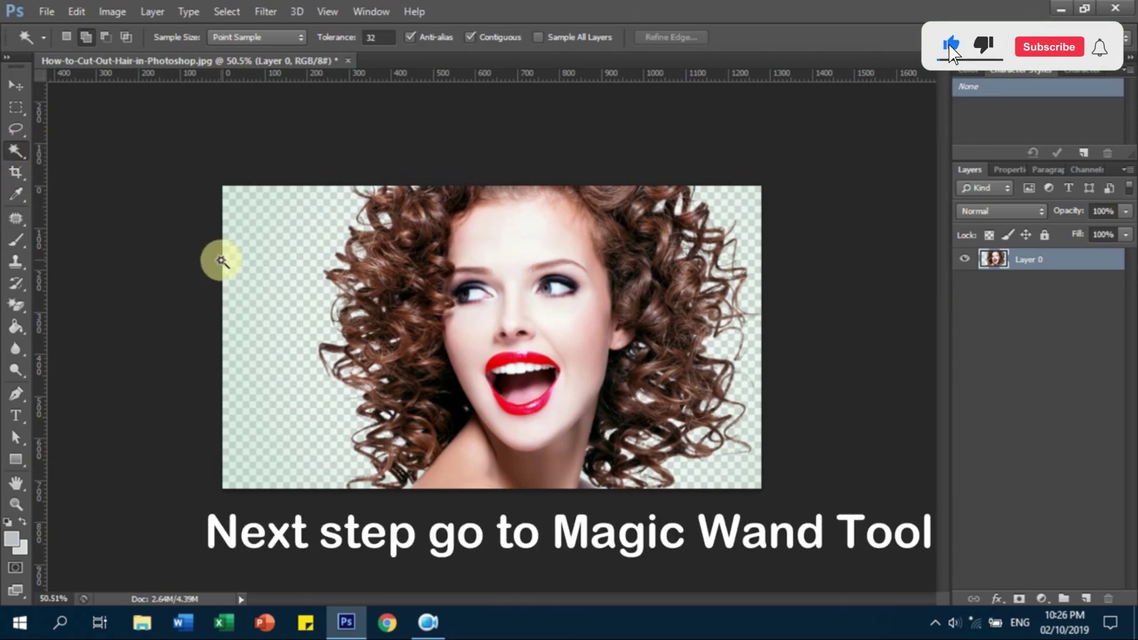
{"action": "left_click", "coordinate": [274, 294]}
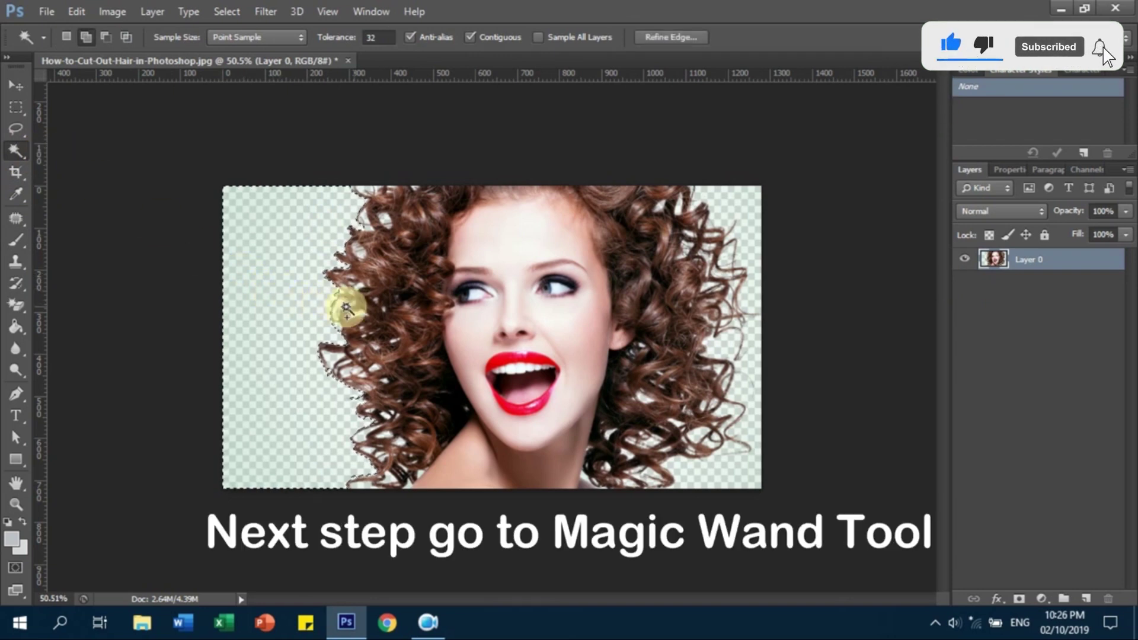
{"action": "left_click", "coordinate": [748, 228]}
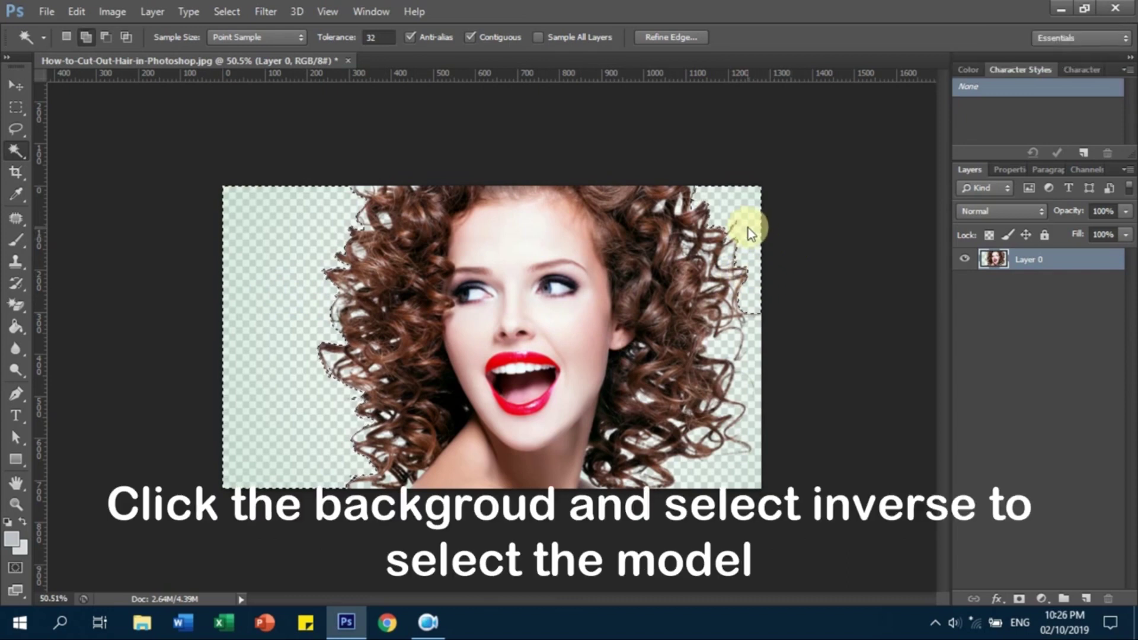
{"action": "right_click", "coordinate": [582, 284]}
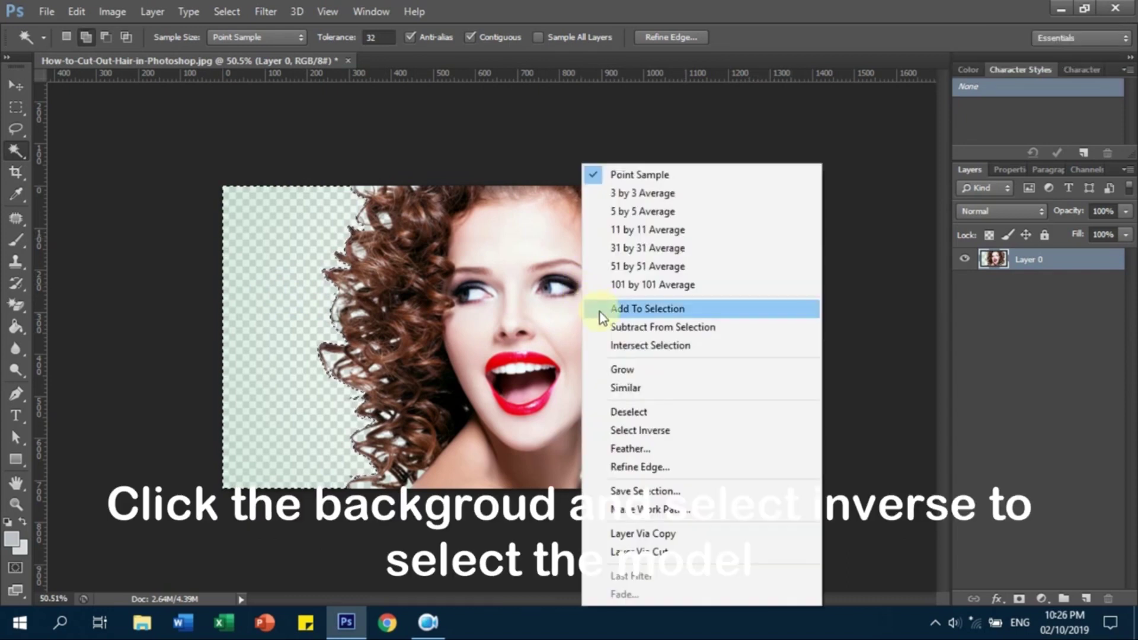
{"action": "left_click", "coordinate": [638, 432]}
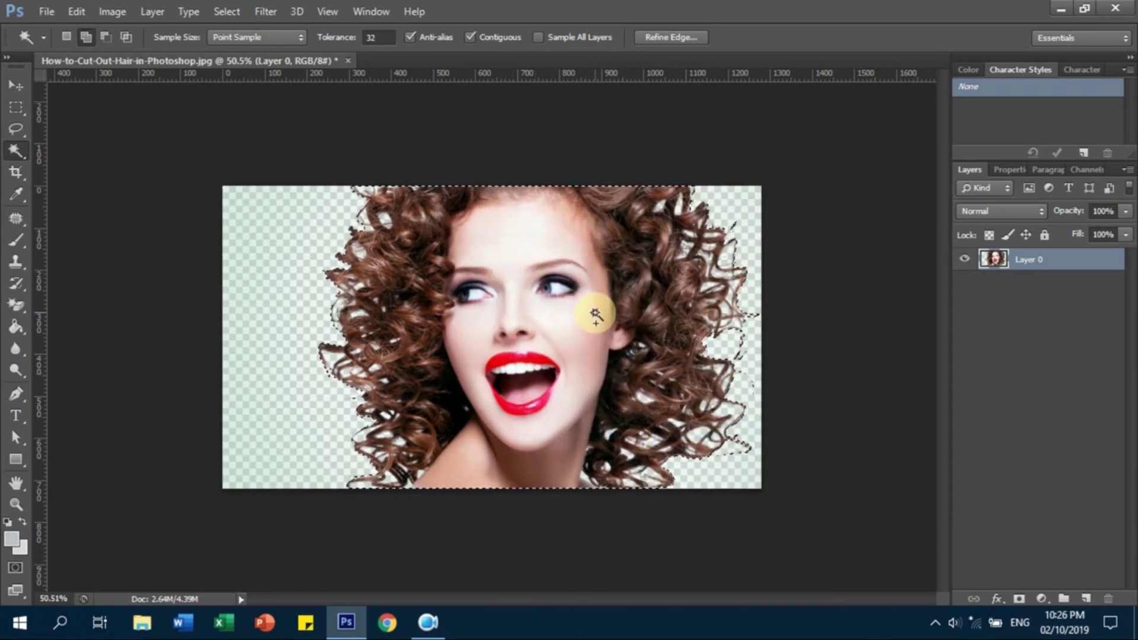
- Set up Refine Edge for the model selection with Smart Radius on, radius 9.0 px and smooth 0
{"action": "left_click", "coordinate": [663, 35]}
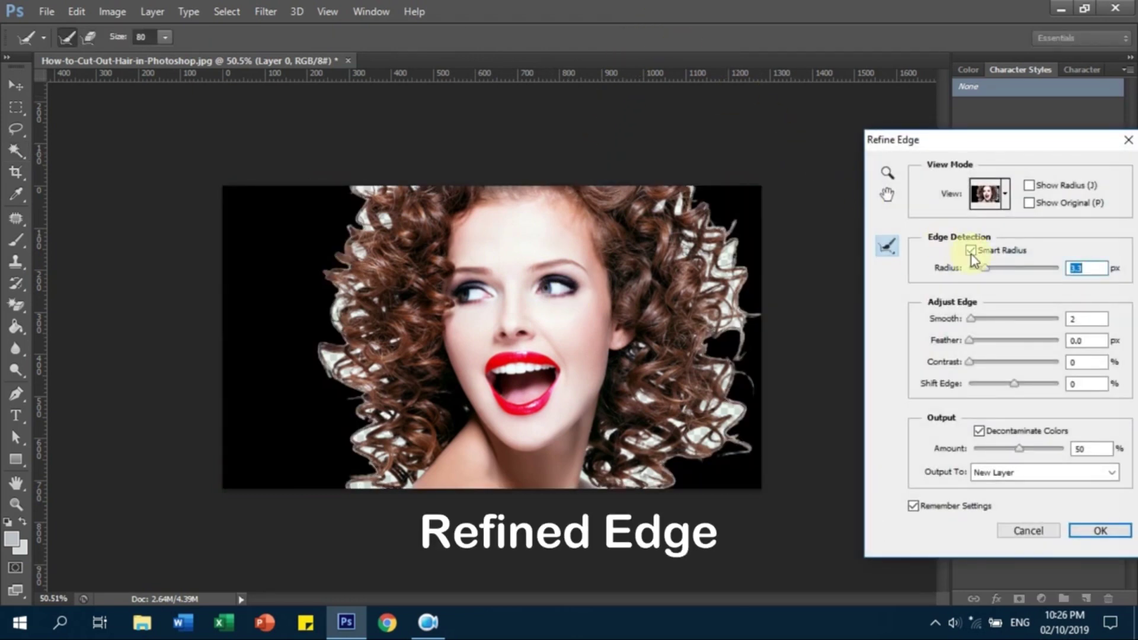
{"action": "left_click", "coordinate": [971, 250]}
{"action": "left_click_drag", "start_coordinate": [984, 268], "coordinate": [997, 268]}
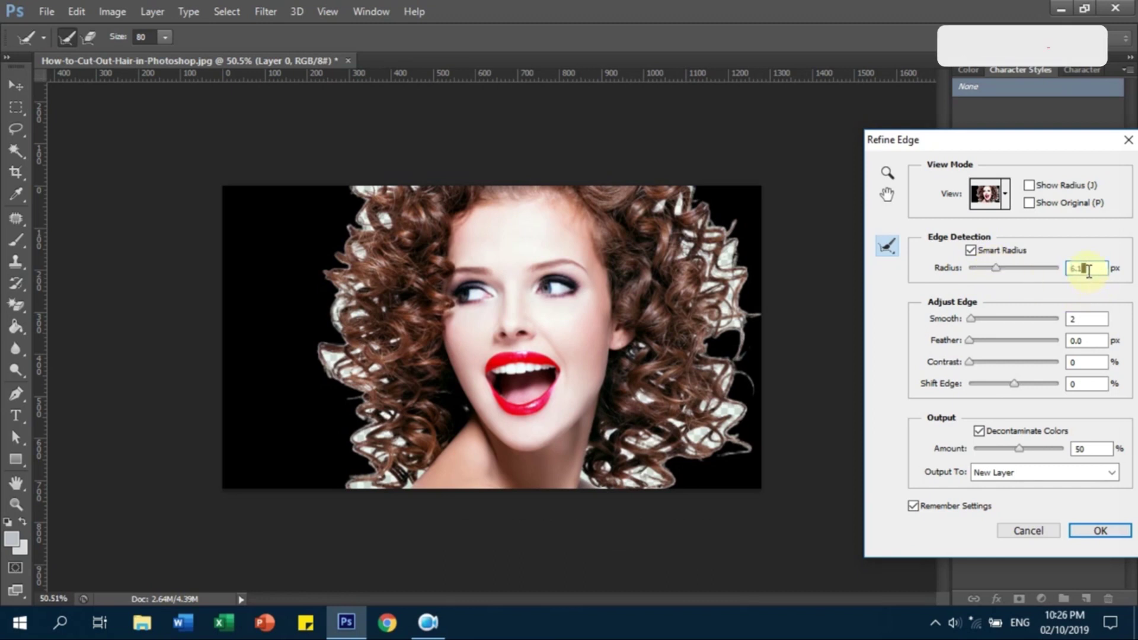
{"action": "scroll", "coordinate": [1082, 269], "scroll_direction": "up", "scroll_amount": 10}
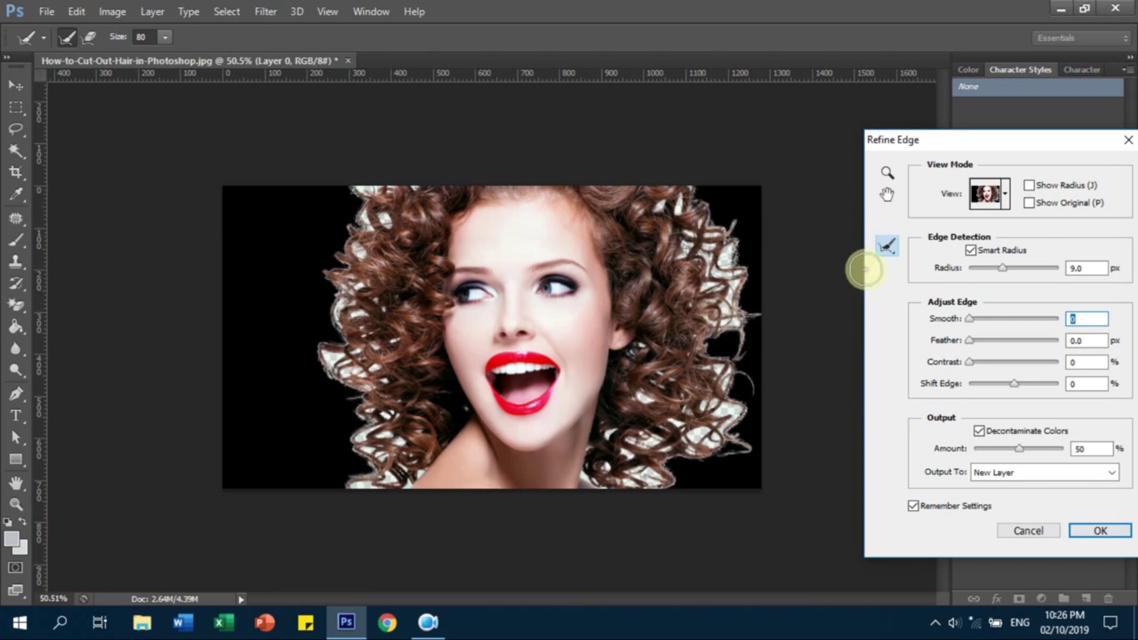
- Brush away the white background within the curls on both sides with the Refine Radius Tool, and output the refined cutout to a new layer
{"action": "left_click", "coordinate": [889, 242]}
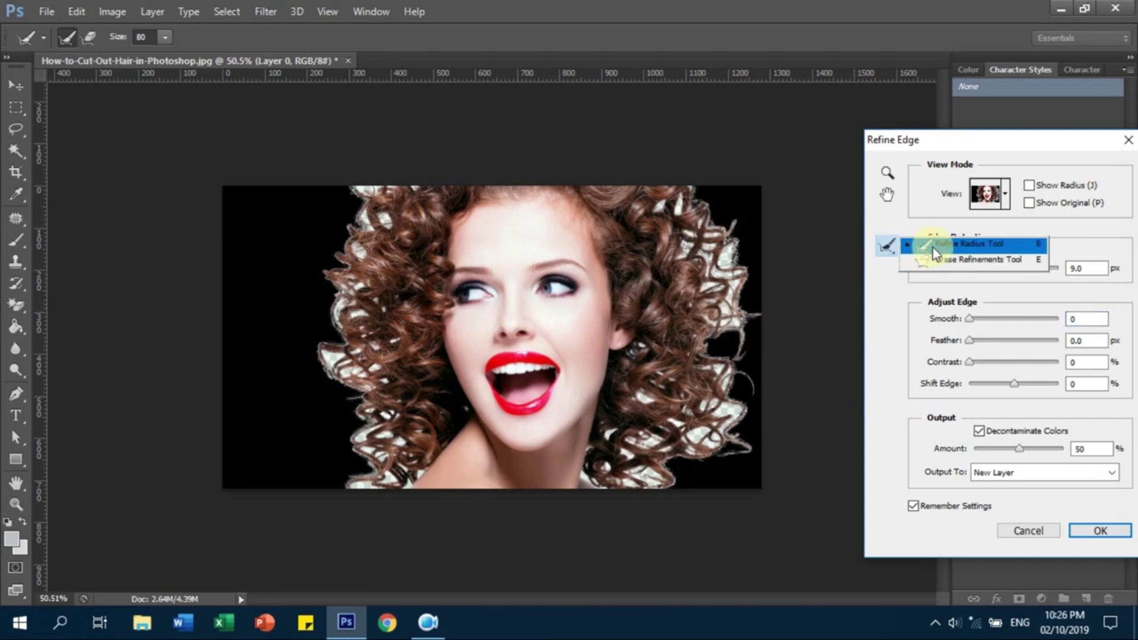
{"action": "left_click", "coordinate": [981, 248]}
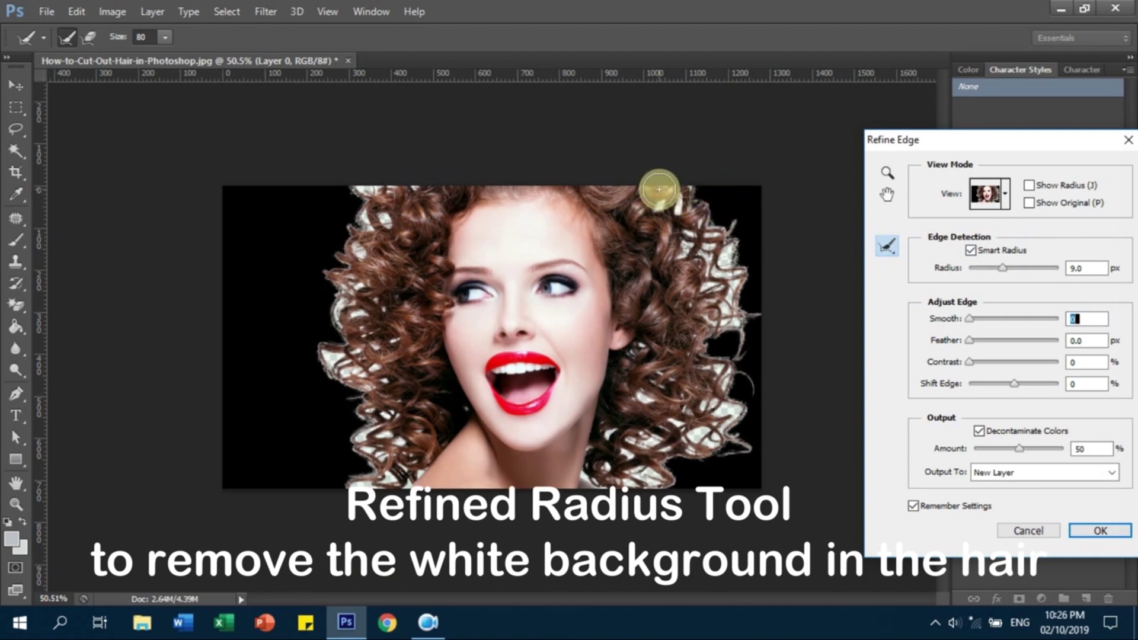
{"action": "mouse_move", "coordinate": [691, 222]}
{"action": "left_mouse_down"}
{"action": "mouse_move", "coordinate": [727, 268]}
{"action": "mouse_move", "coordinate": [739, 332]}
{"action": "mouse_move", "coordinate": [733, 364]}
{"action": "mouse_move", "coordinate": [724, 359]}
{"action": "mouse_move", "coordinate": [732, 409]}
{"action": "mouse_move", "coordinate": [724, 430]}
{"action": "mouse_move", "coordinate": [658, 472]}
{"action": "left_mouse_up"}
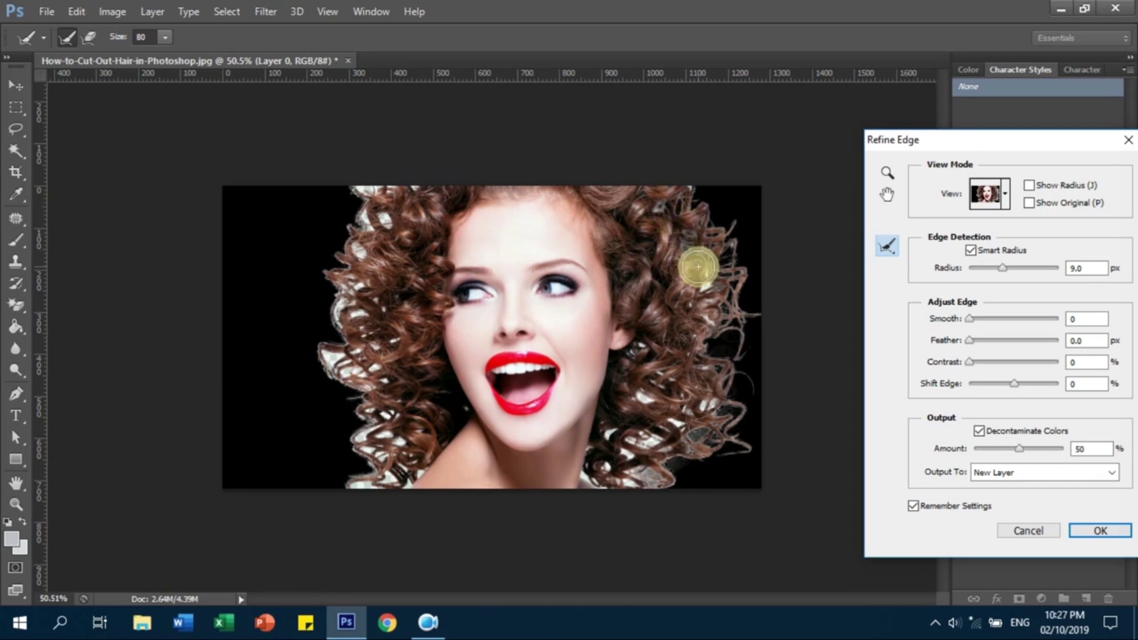
{"action": "mouse_move", "coordinate": [705, 291]}
{"action": "left_mouse_down"}
{"action": "mouse_move", "coordinate": [709, 366]}
{"action": "mouse_move", "coordinate": [684, 401]}
{"action": "mouse_move", "coordinate": [699, 393]}
{"action": "mouse_move", "coordinate": [698, 423]}
{"action": "mouse_move", "coordinate": [654, 404]}
{"action": "left_mouse_up"}
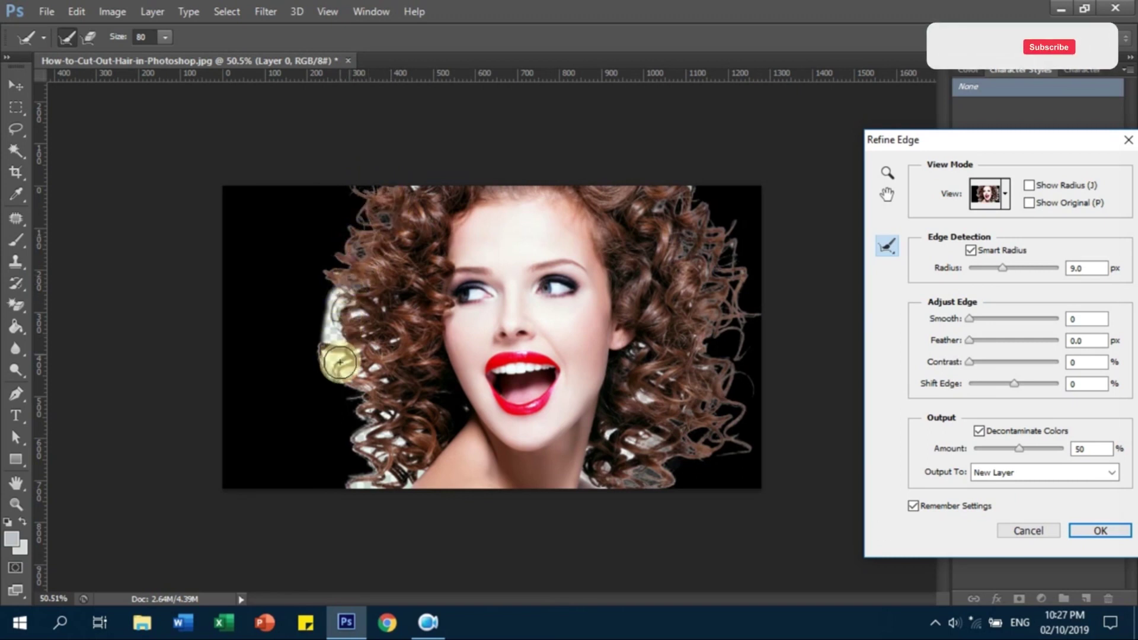
{"action": "mouse_move", "coordinate": [340, 365]}
{"action": "left_mouse_down"}
{"action": "mouse_move", "coordinate": [373, 455]}
{"action": "mouse_move", "coordinate": [357, 493]}
{"action": "mouse_move", "coordinate": [348, 464]}
{"action": "left_mouse_up"}
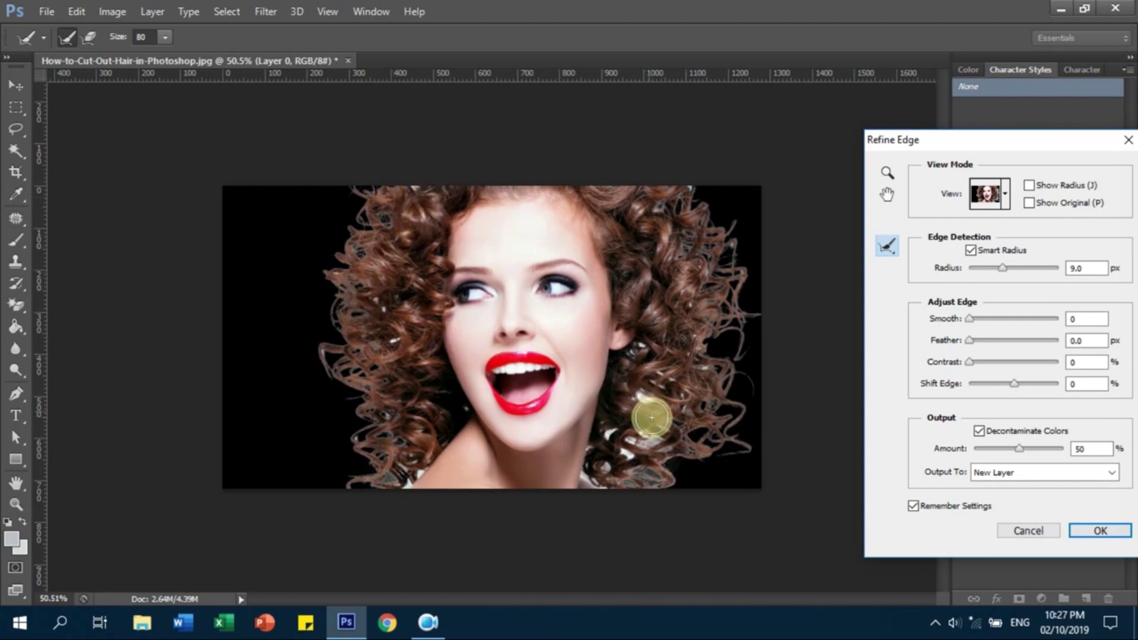
{"action": "mouse_move", "coordinate": [643, 401]}
{"action": "left_mouse_down"}
{"action": "mouse_move", "coordinate": [632, 434]}
{"action": "mouse_move", "coordinate": [615, 435]}
{"action": "mouse_move", "coordinate": [624, 461]}
{"action": "mouse_move", "coordinate": [773, 430]}
{"action": "mouse_move", "coordinate": [855, 440]}
{"action": "mouse_move", "coordinate": [644, 388]}
{"action": "left_mouse_up"}
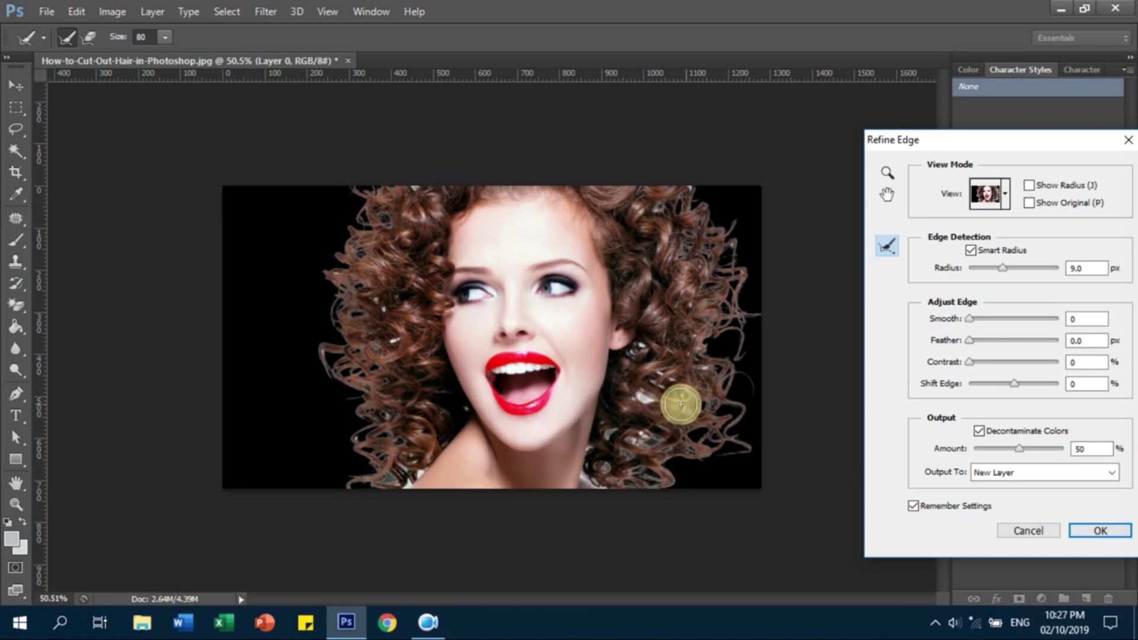
{"action": "left_click", "coordinate": [1034, 477]}
{"action": "left_click", "coordinate": [1100, 531]}
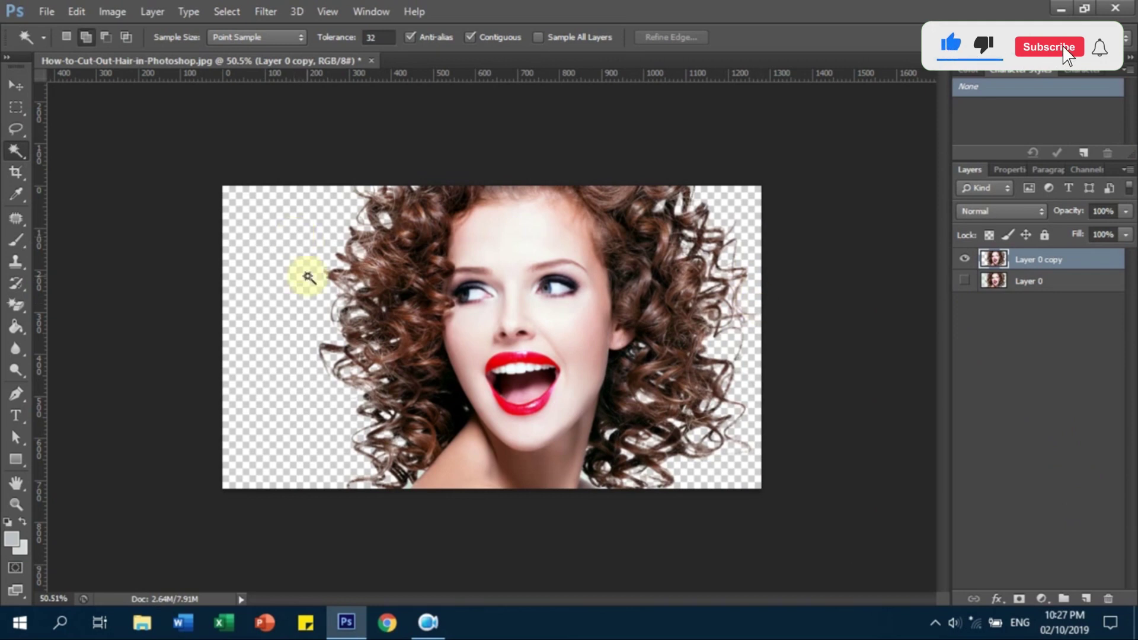
- Add a white (ffffff) Solid Color fill layer, place it beneath Layer 0 copy, and delete the original Layer 0
{"action": "left_click", "coordinate": [1042, 599]}
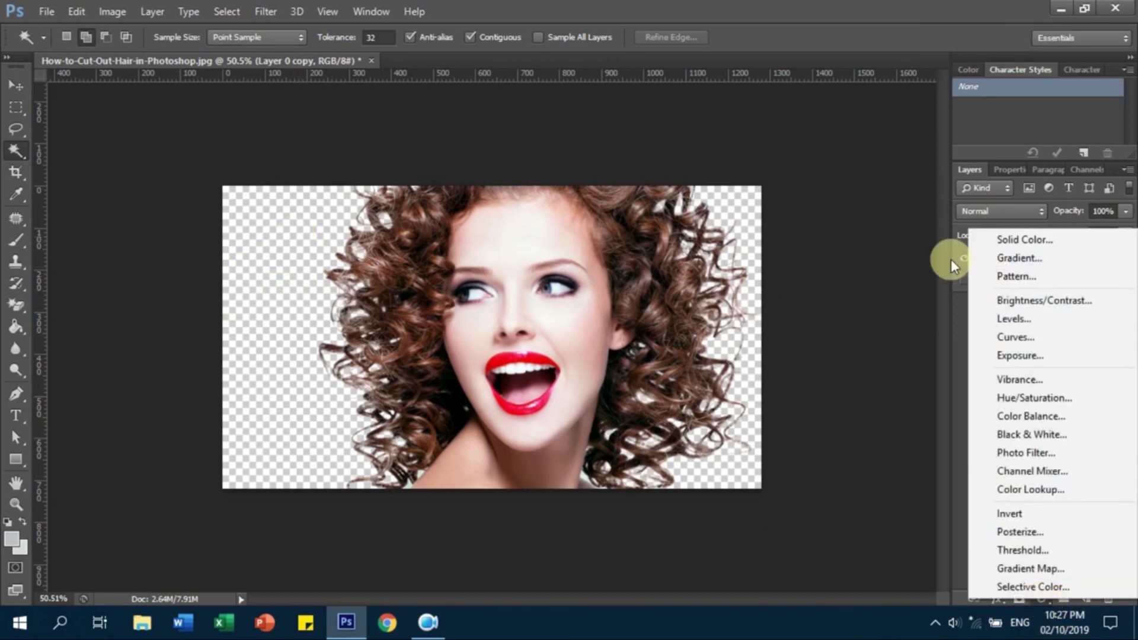
{"action": "left_click", "coordinate": [1007, 239]}
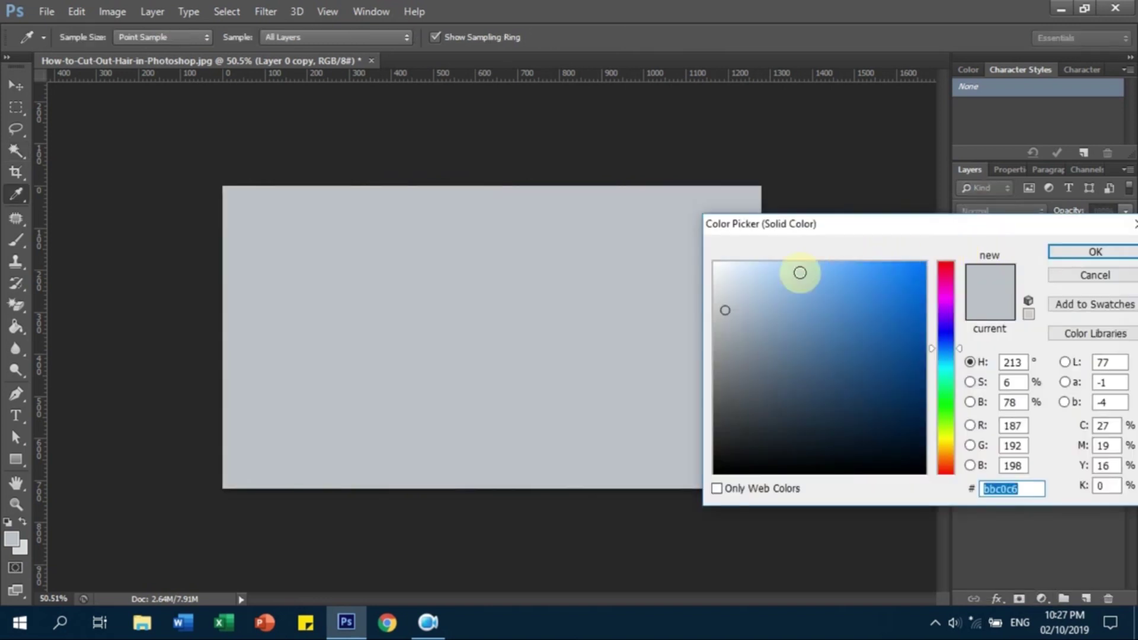
{"action": "left_click_drag", "start_coordinate": [754, 284], "coordinate": [633, 226]}
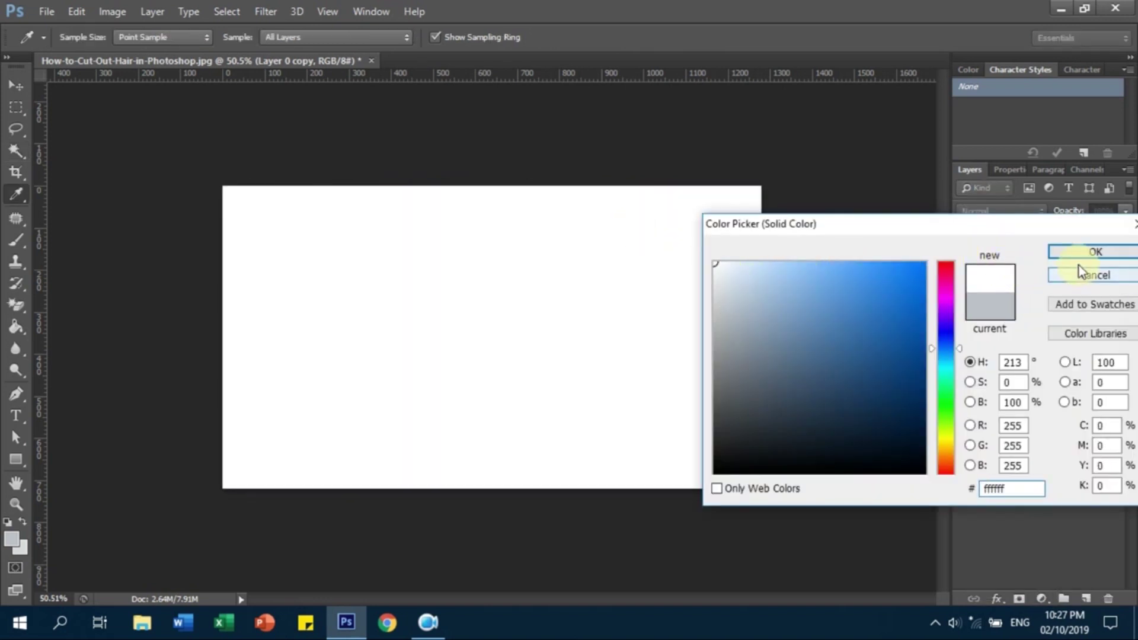
{"action": "left_click", "coordinate": [1079, 257]}
{"action": "left_click_drag", "start_coordinate": [1065, 272], "coordinate": [1063, 286]}
{"action": "right_click", "coordinate": [1033, 306]}
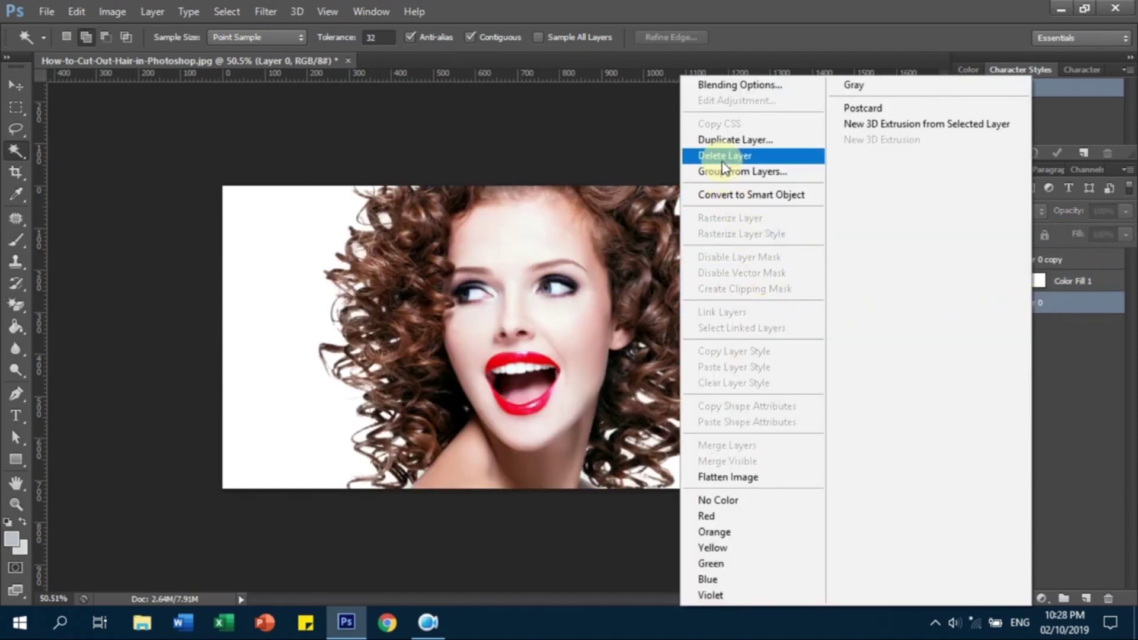
{"action": "left_click", "coordinate": [722, 161]}
- Duplicate Layer 0 copy for denser hair detail and merge the two model layers into one
{"action": "left_click", "coordinate": [1027, 261]}
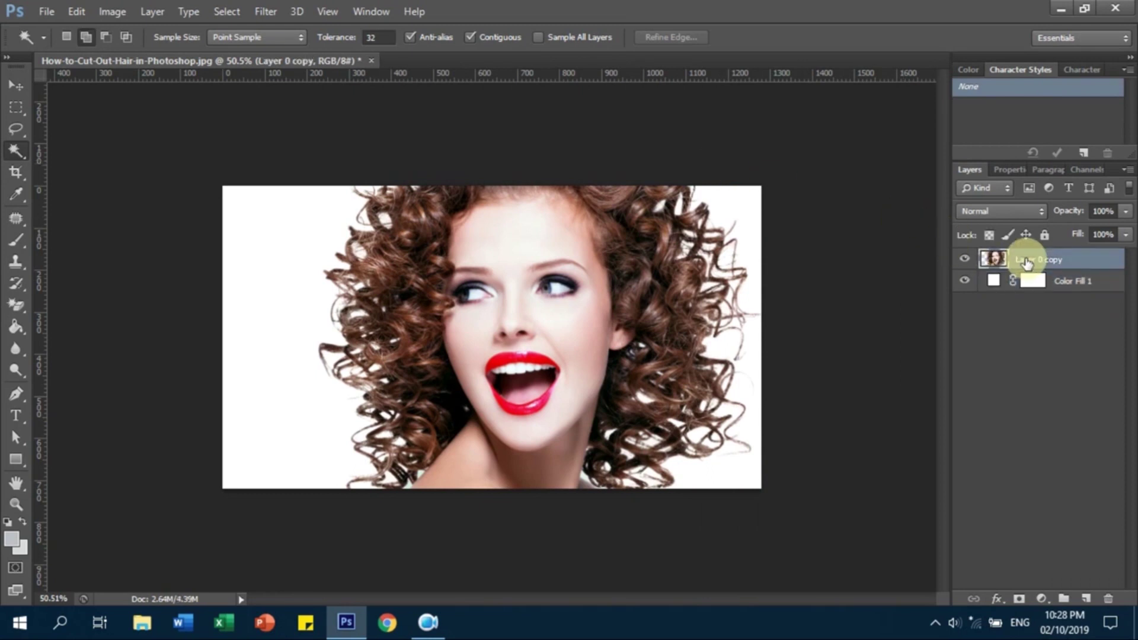
{"action": "scroll", "coordinate": [792, 313], "scroll_direction": "up", "scroll_amount": 2}
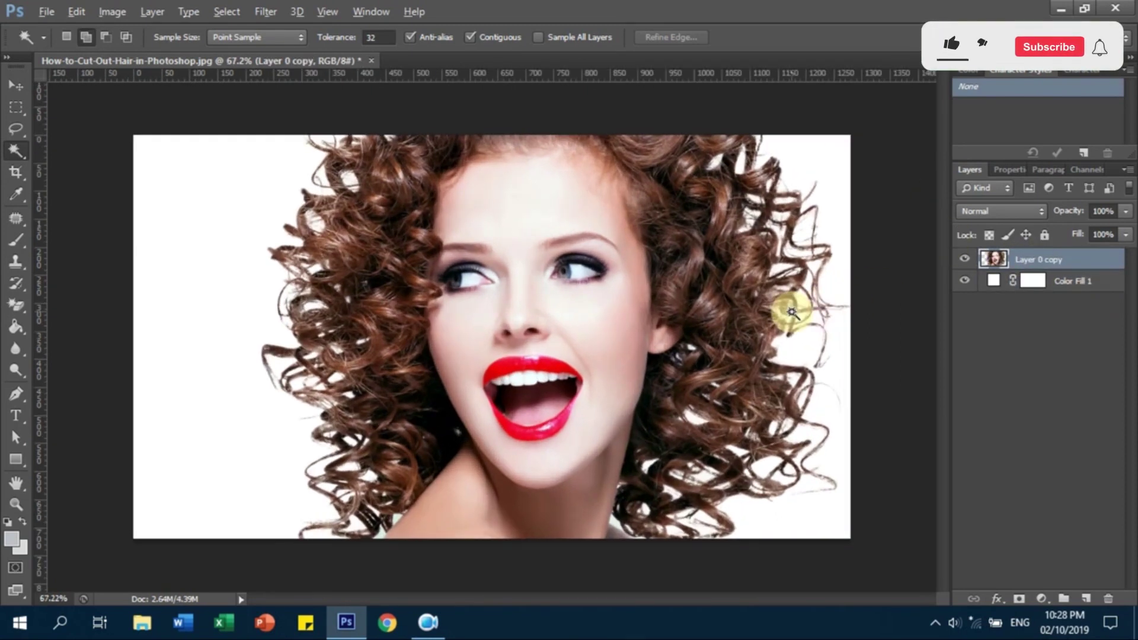
{"action": "scroll", "coordinate": [792, 313], "scroll_direction": "up", "scroll_amount": 1}
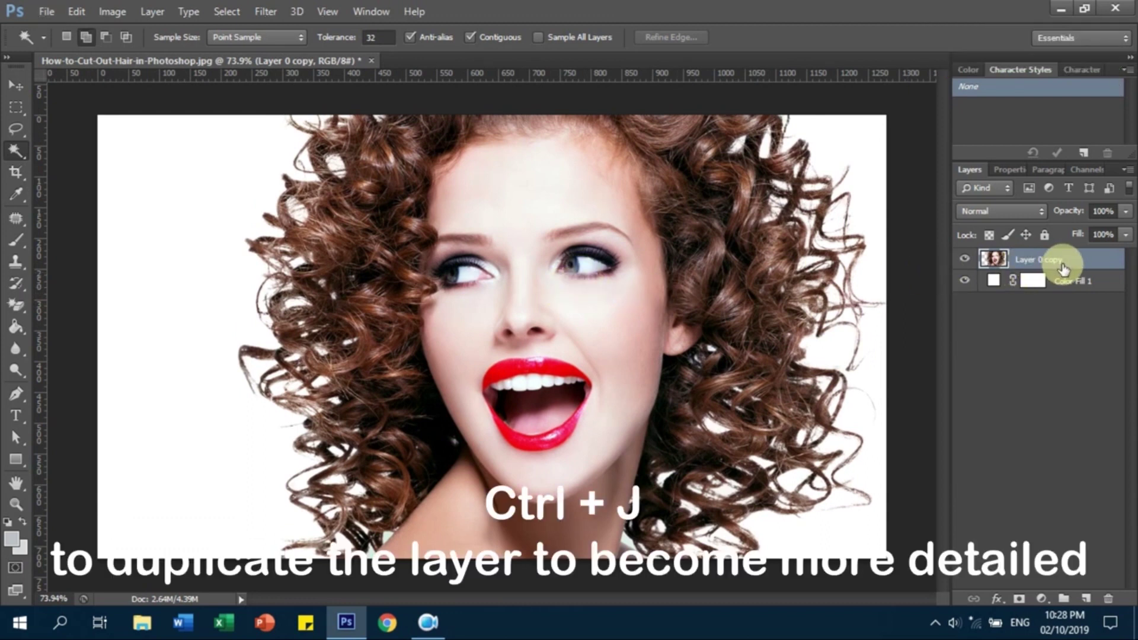
{"action": "key", "text": "ctrl+j"}
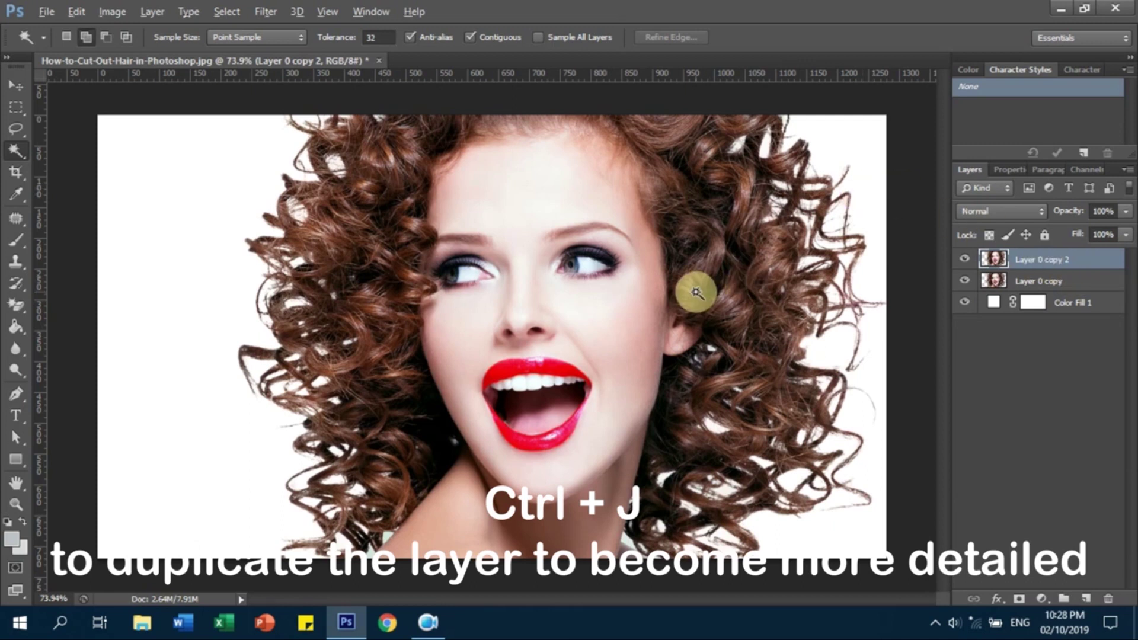
{"action": "scroll", "coordinate": [694, 290], "scroll_direction": "down", "scroll_amount": 2}
{"action": "left_click", "coordinate": [1079, 281], "text": "shift"}
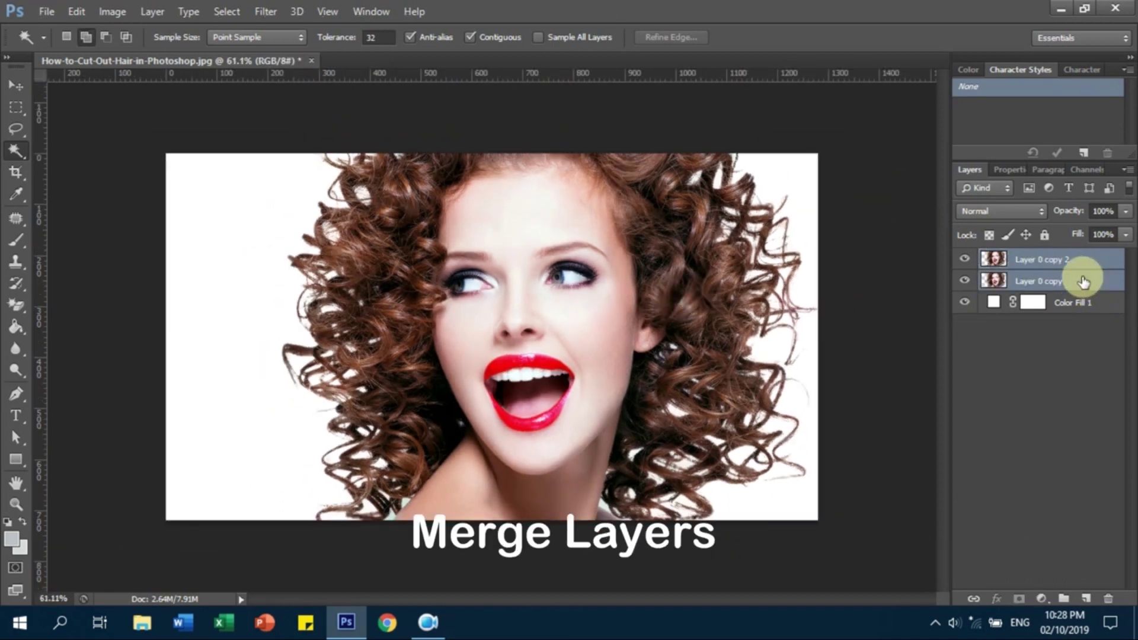
{"action": "right_click", "coordinate": [1075, 281]}
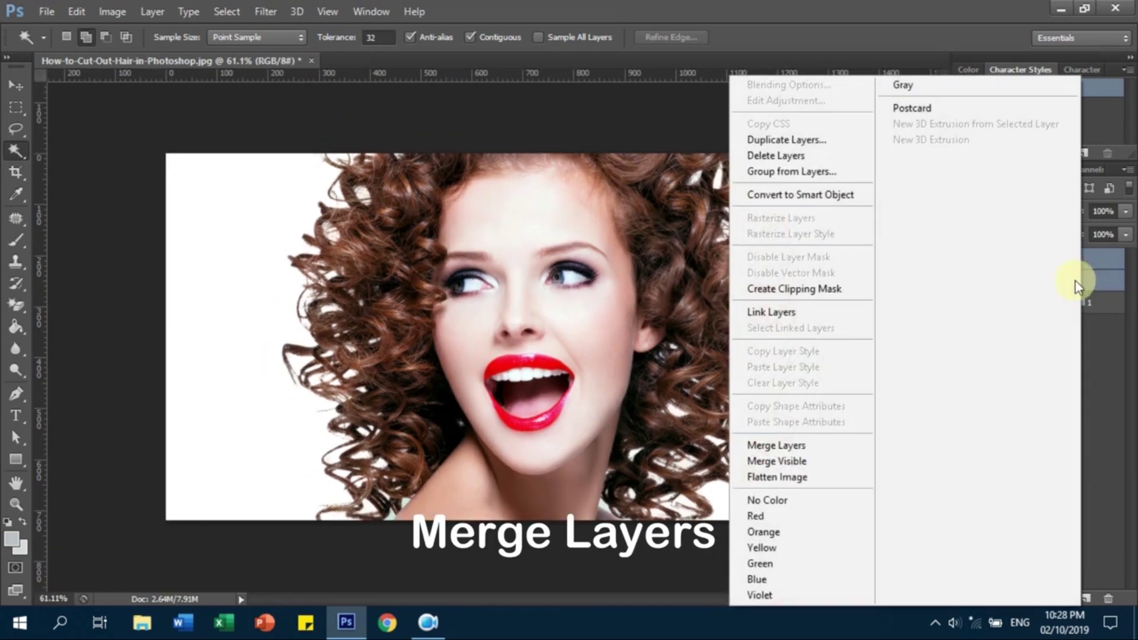
{"action": "left_click", "coordinate": [806, 451]}
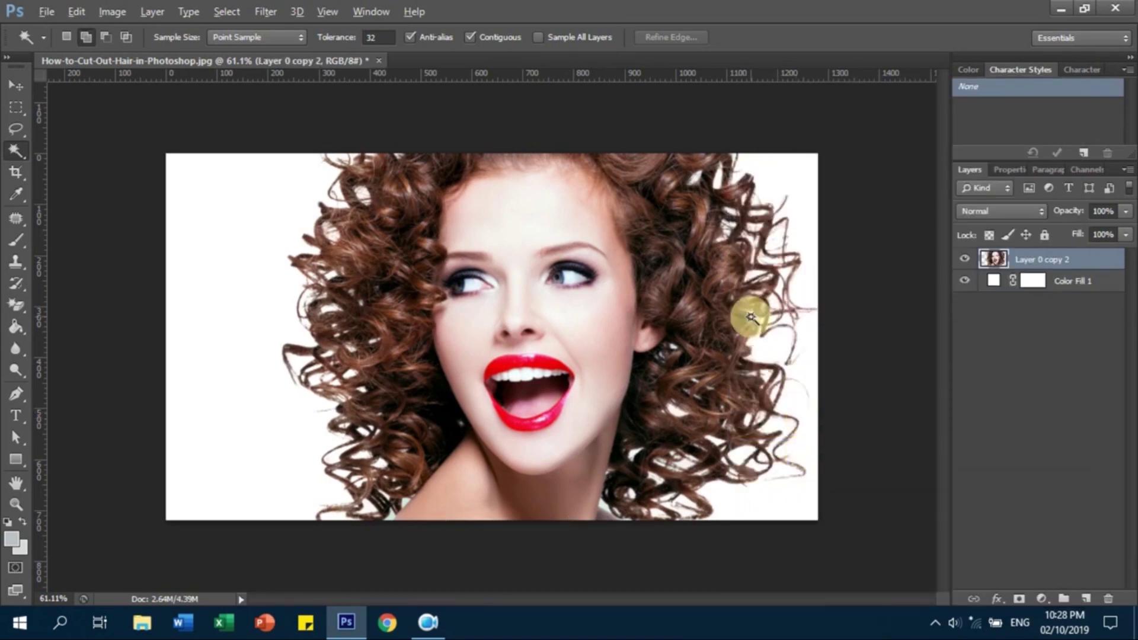
{"action": "scroll", "coordinate": [749, 315], "scroll_direction": "up", "scroll_amount": 2}
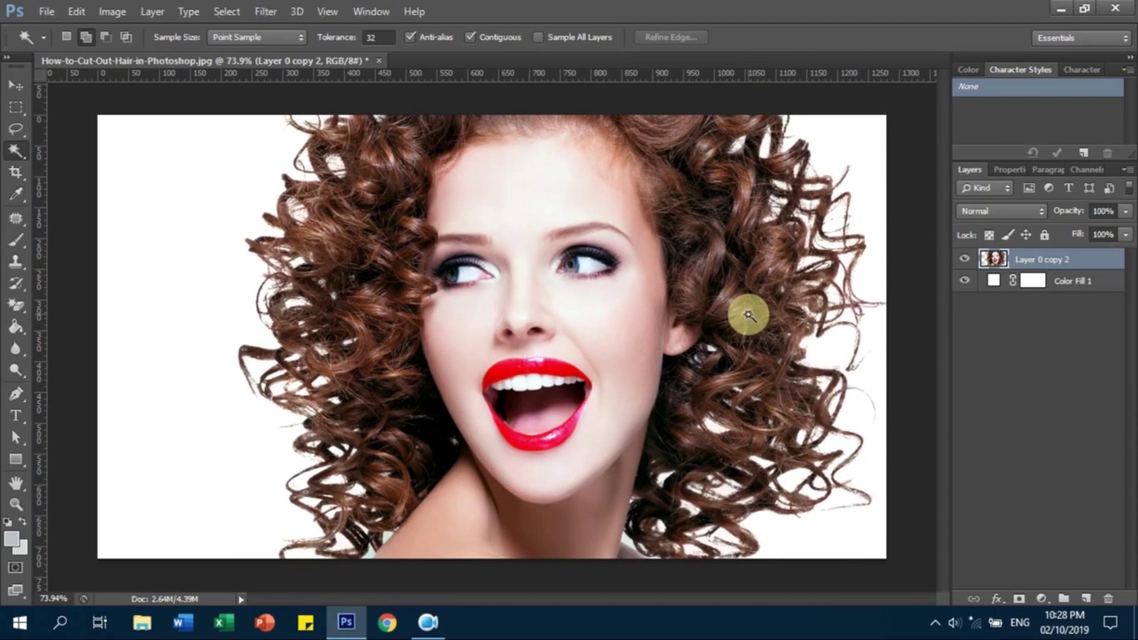
{"action": "scroll", "coordinate": [749, 316], "scroll_direction": "up", "scroll_amount": 6}
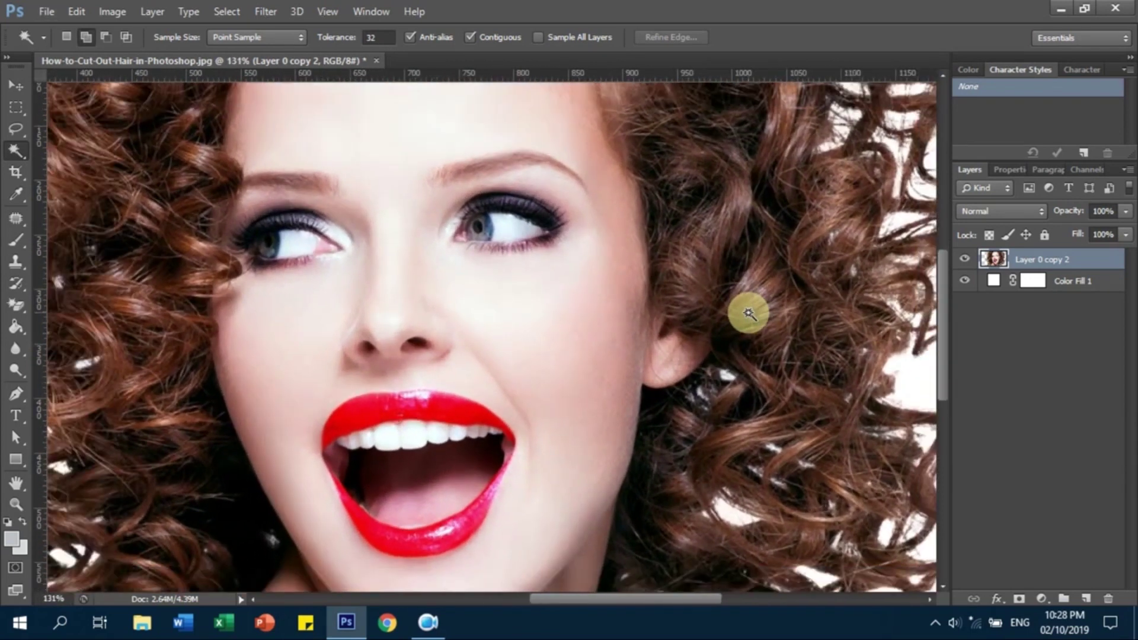
{"action": "scroll", "coordinate": [749, 313], "scroll_direction": "down", "scroll_amount": 7}
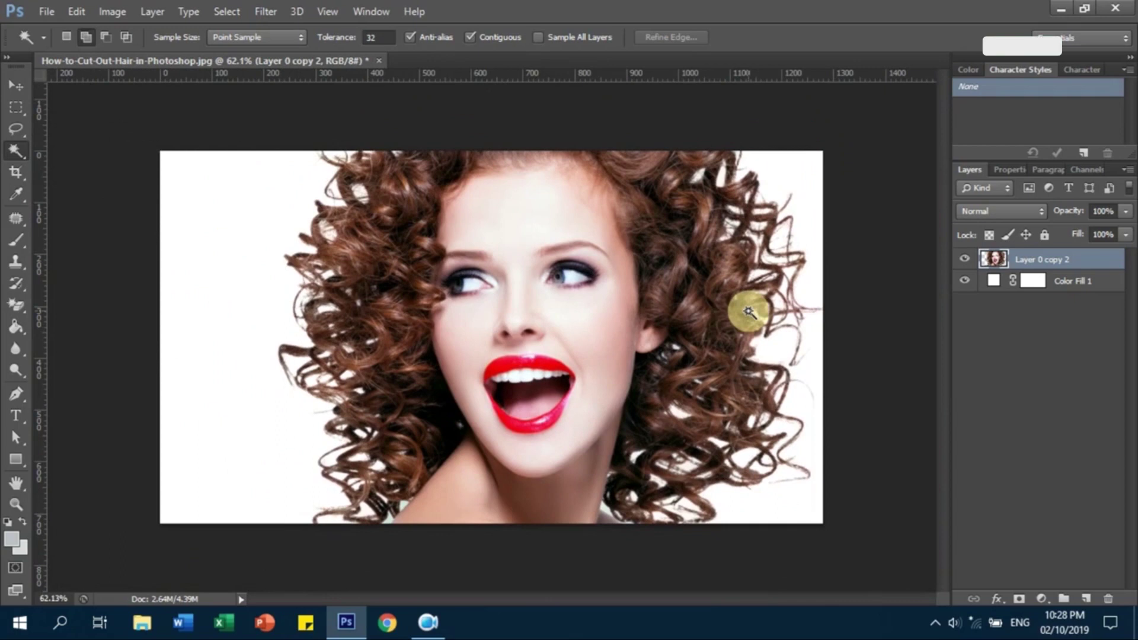
{"action": "scroll", "coordinate": [749, 312], "scroll_direction": "down", "scroll_amount": 2}
{"action": "scroll", "coordinate": [750, 312], "scroll_direction": "up", "scroll_amount": 2}
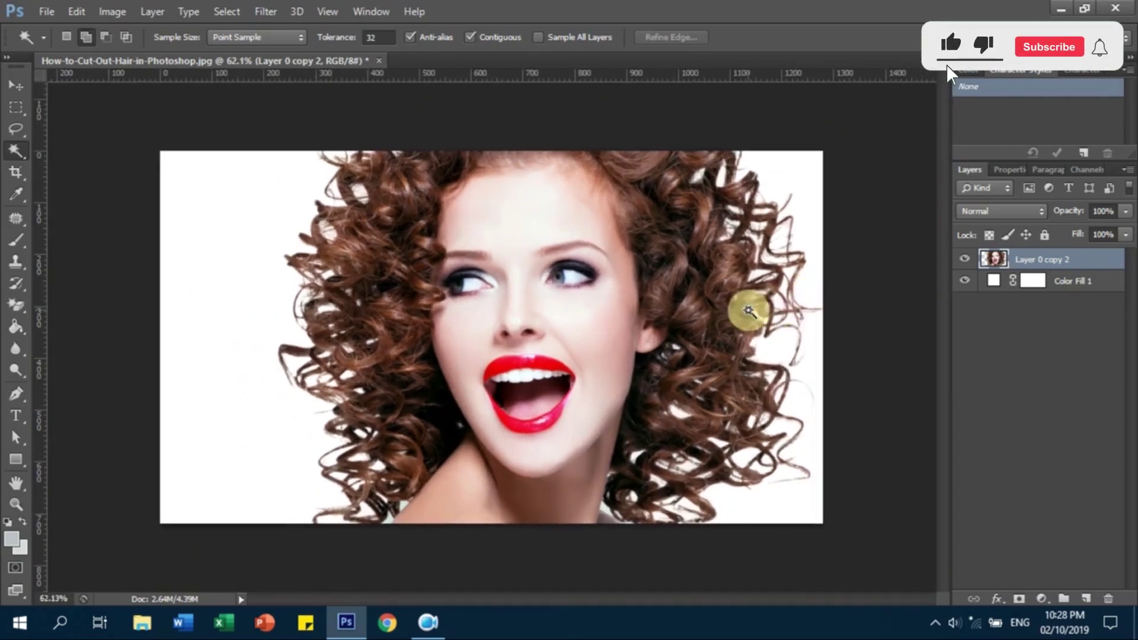
{"action": "scroll", "coordinate": [749, 311], "scroll_direction": "up", "scroll_amount": 1}
- Hide the white Color Fill 1 layer so the model sits on a transparent background
{"action": "left_click", "coordinate": [965, 281]}
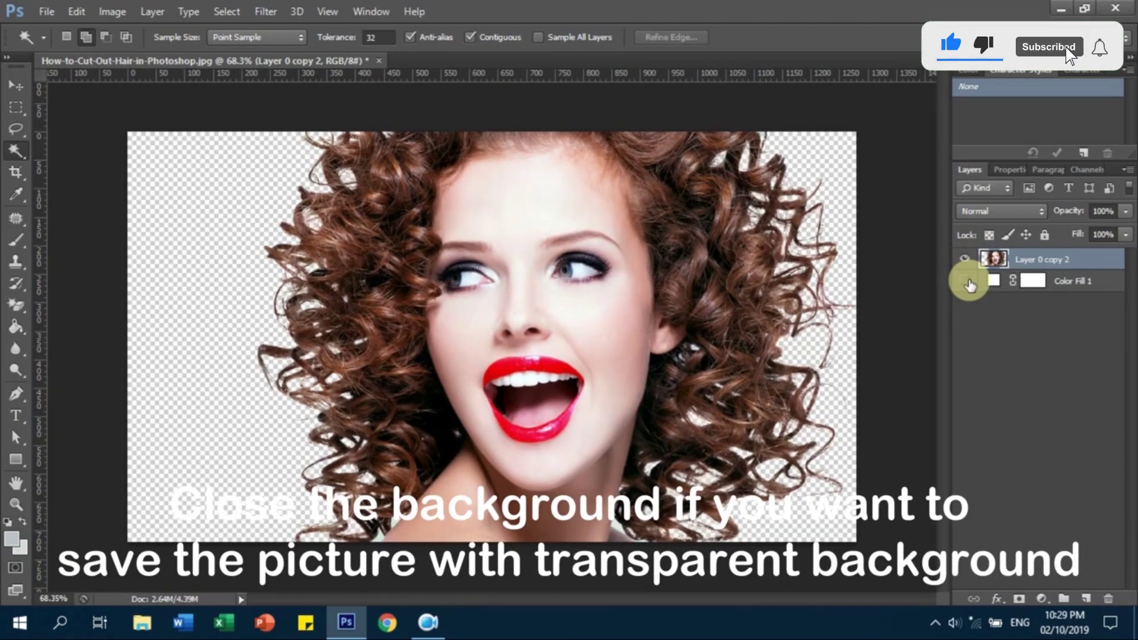
{"action": "left_click", "coordinate": [966, 281]}
{"action": "left_click", "coordinate": [966, 281]}
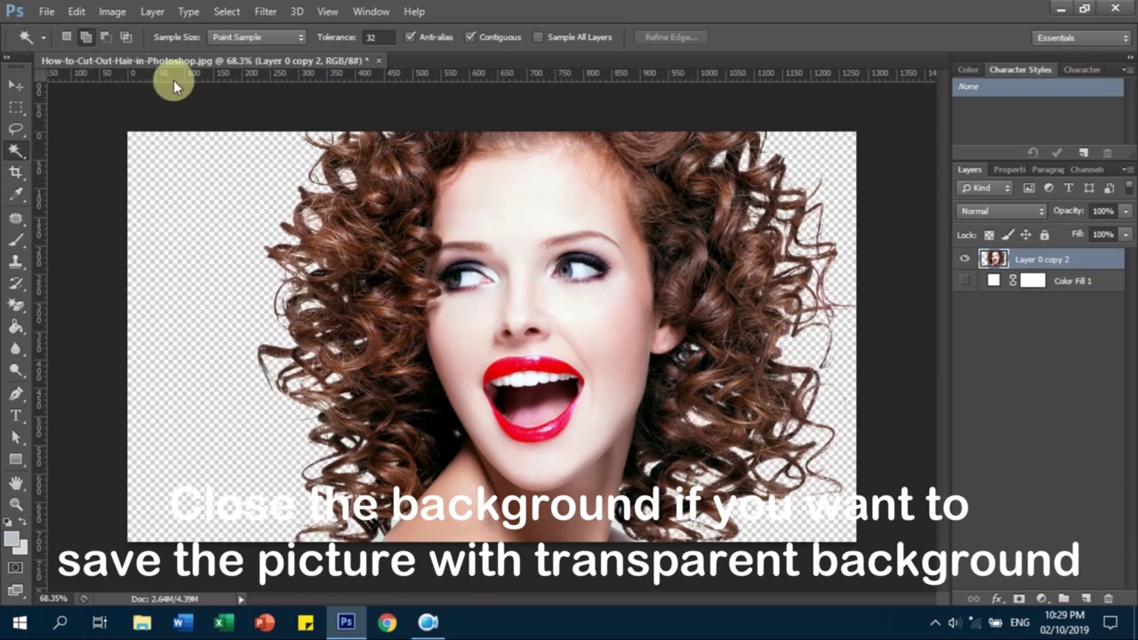
- Save the cutout in the Hair folder as a PNG named New PNG, with Smallest / Slow compression and no interlacing
{"action": "left_click", "coordinate": [46, 11]}
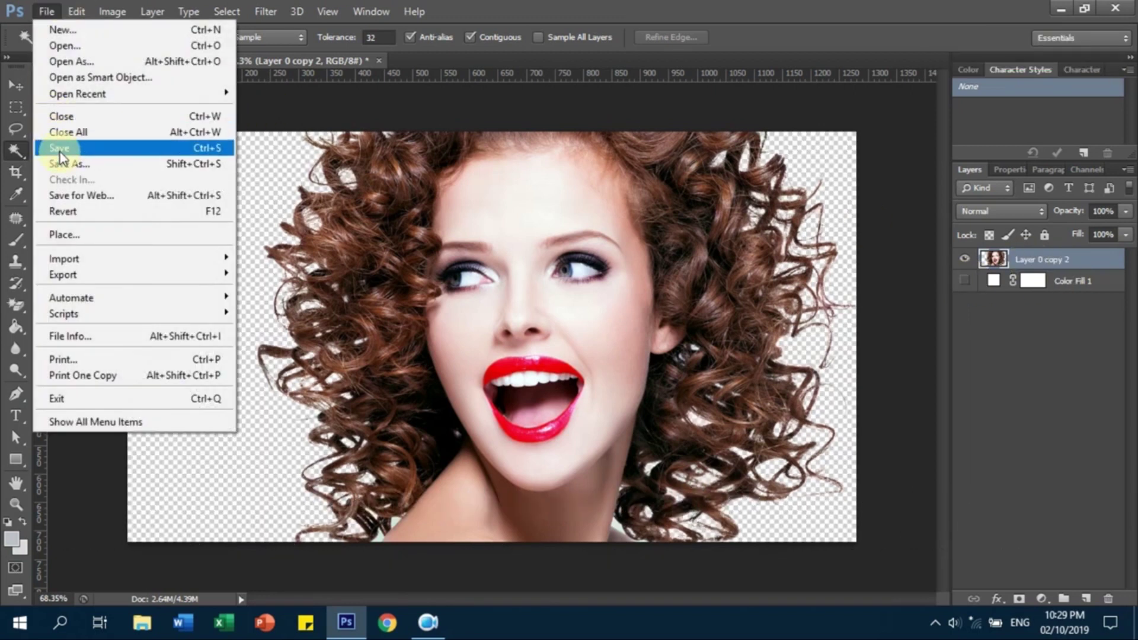
{"action": "left_click", "coordinate": [65, 164]}
{"action": "left_click", "coordinate": [480, 382]}
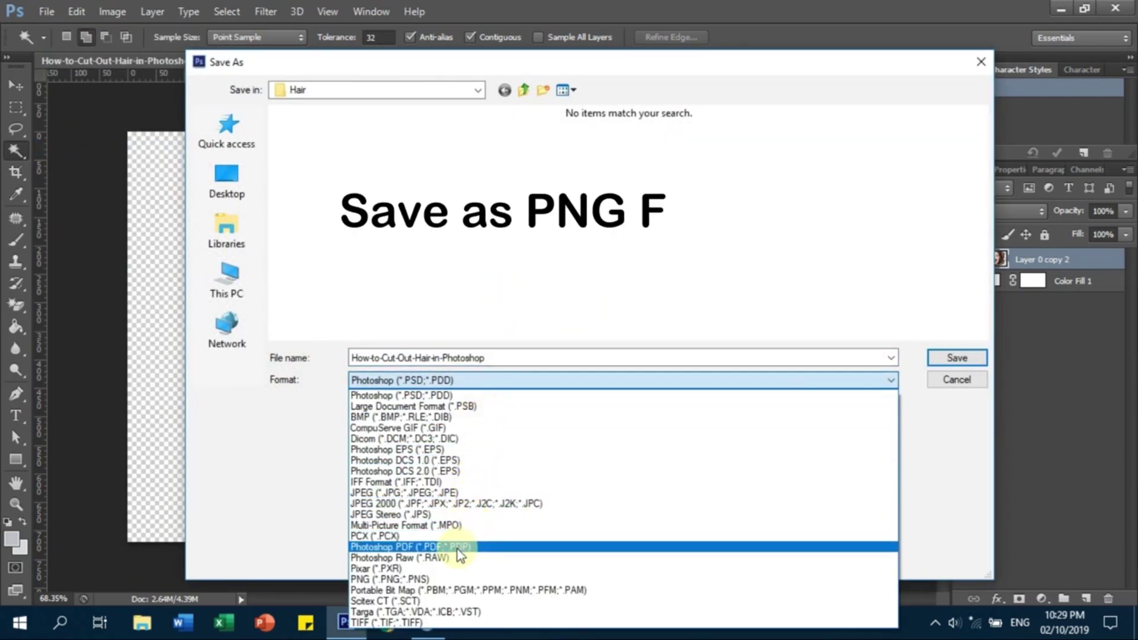
{"action": "left_click", "coordinate": [418, 579]}
{"action": "double_click", "coordinate": [520, 353]}
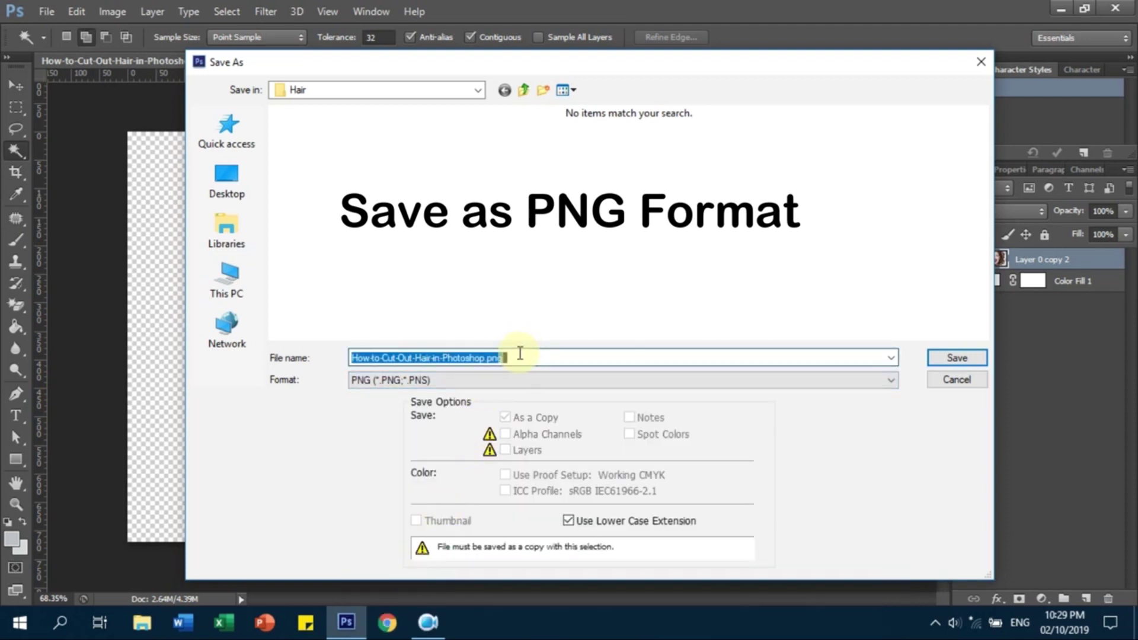
{"action": "type", "text": "New PNG"}
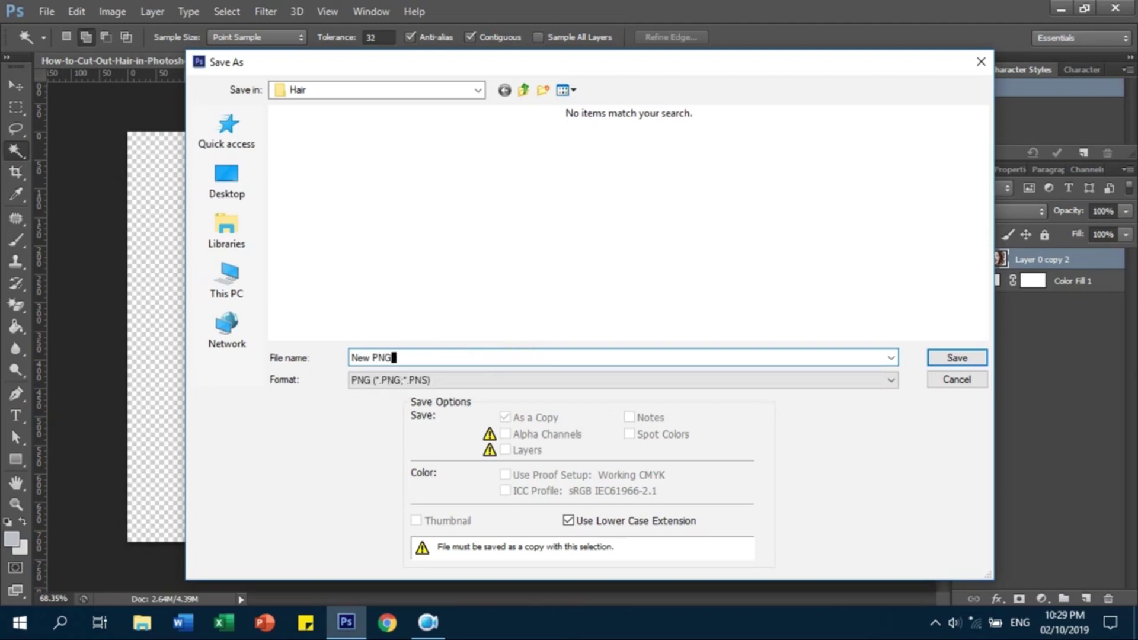
{"action": "key", "text": "Return"}
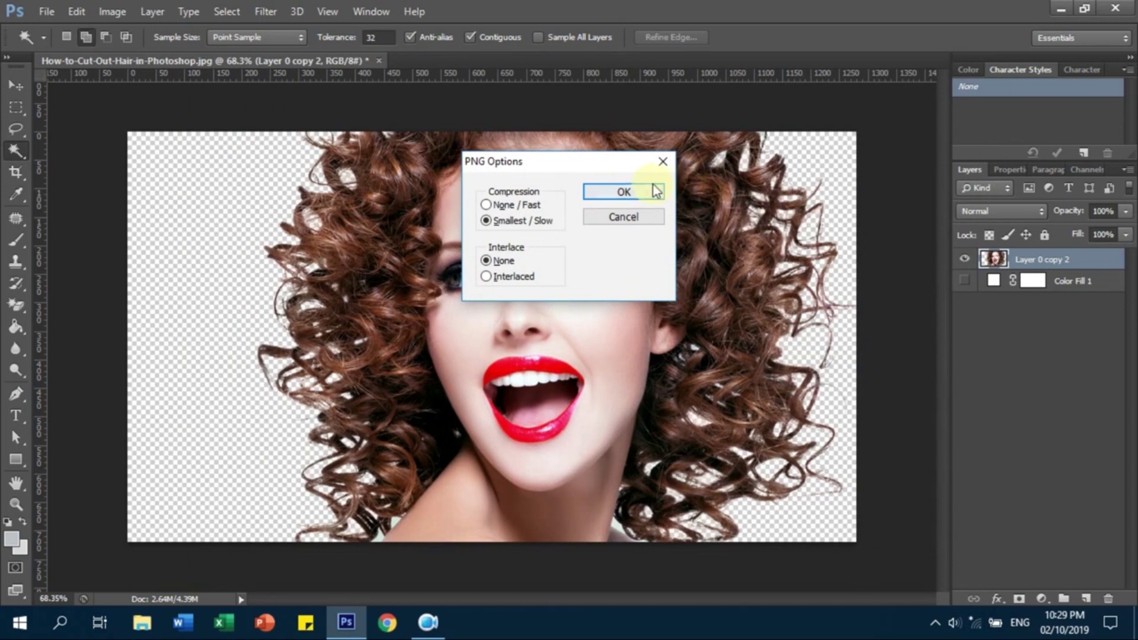
{"action": "left_click", "coordinate": [653, 191]}
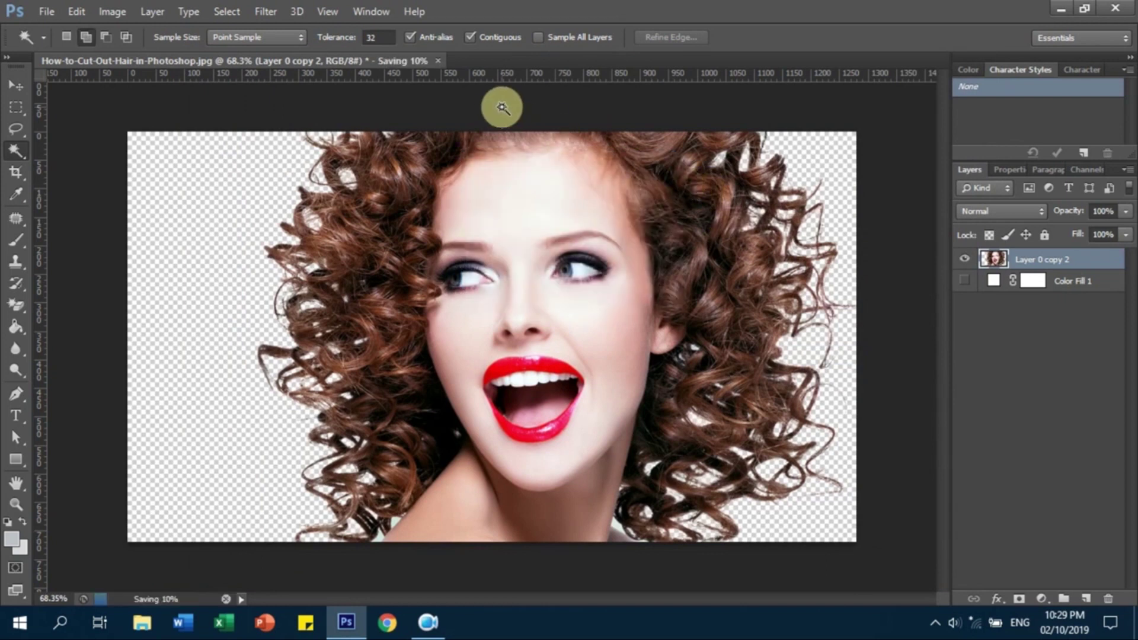